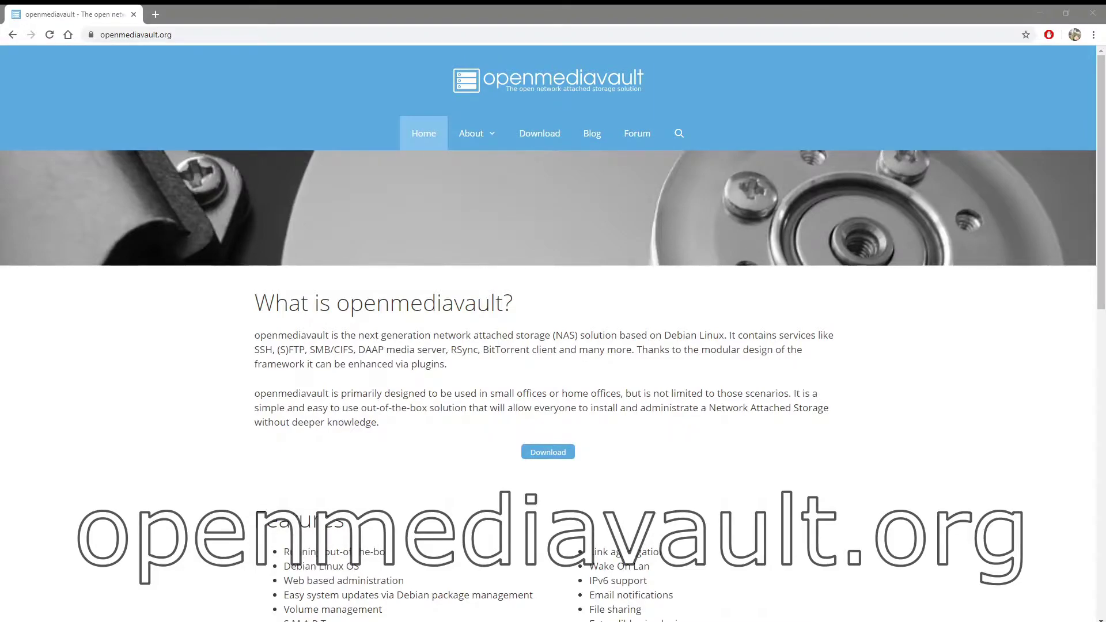
# Step: Go to the Download page on openmediavault.org
pyautogui.click(539, 133)
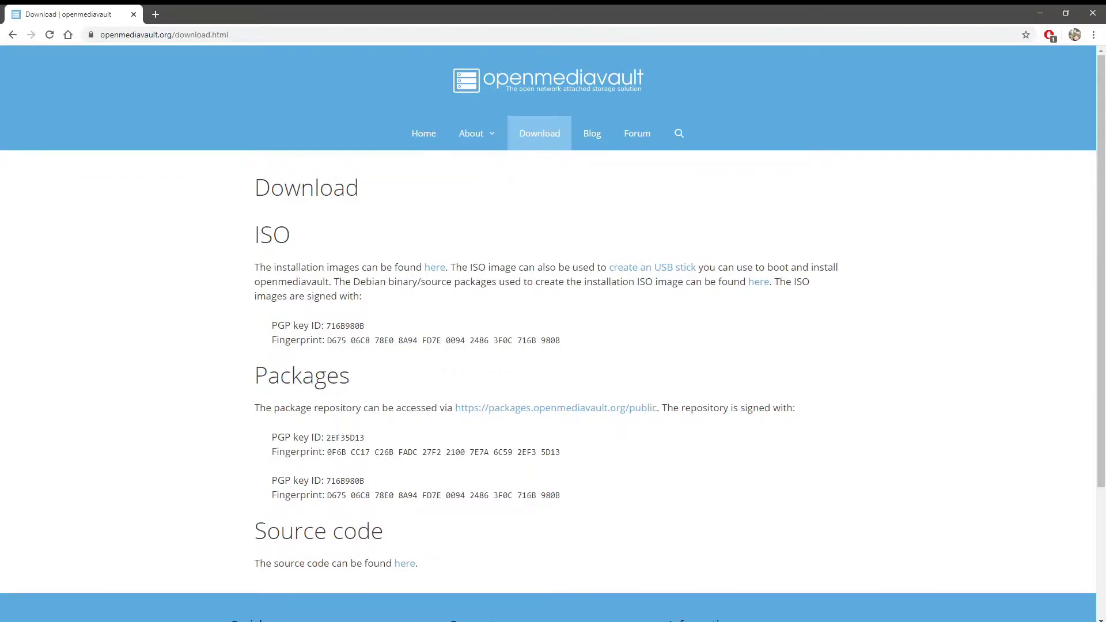
# Step: Reload the download page and open the 5.3.4 release folder on SourceForge
pyautogui.press('F5')
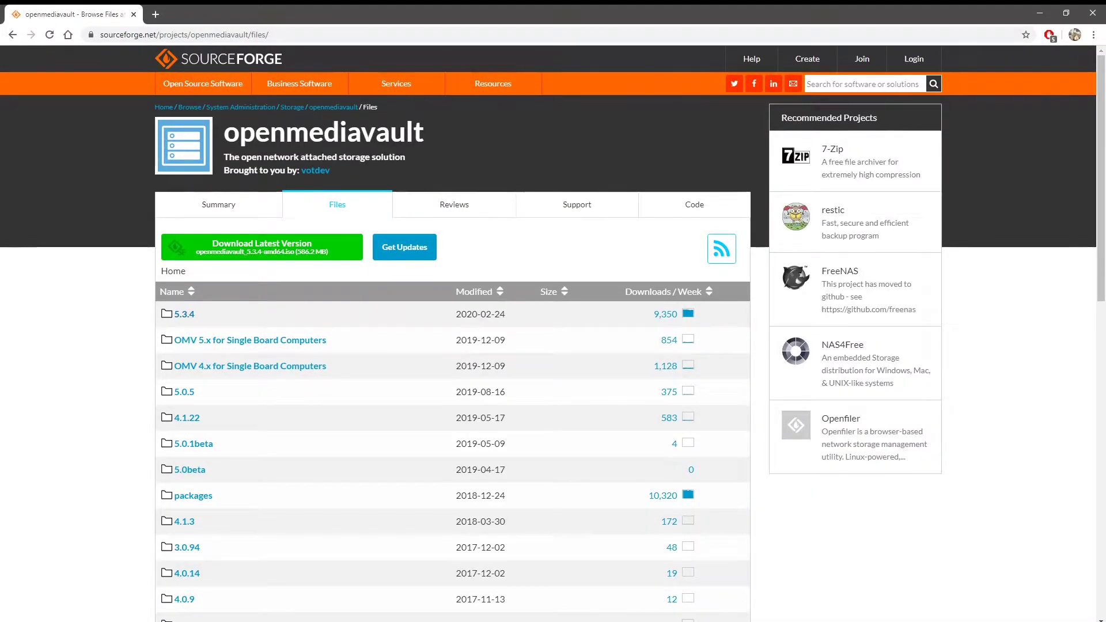
pyautogui.click(184, 314)
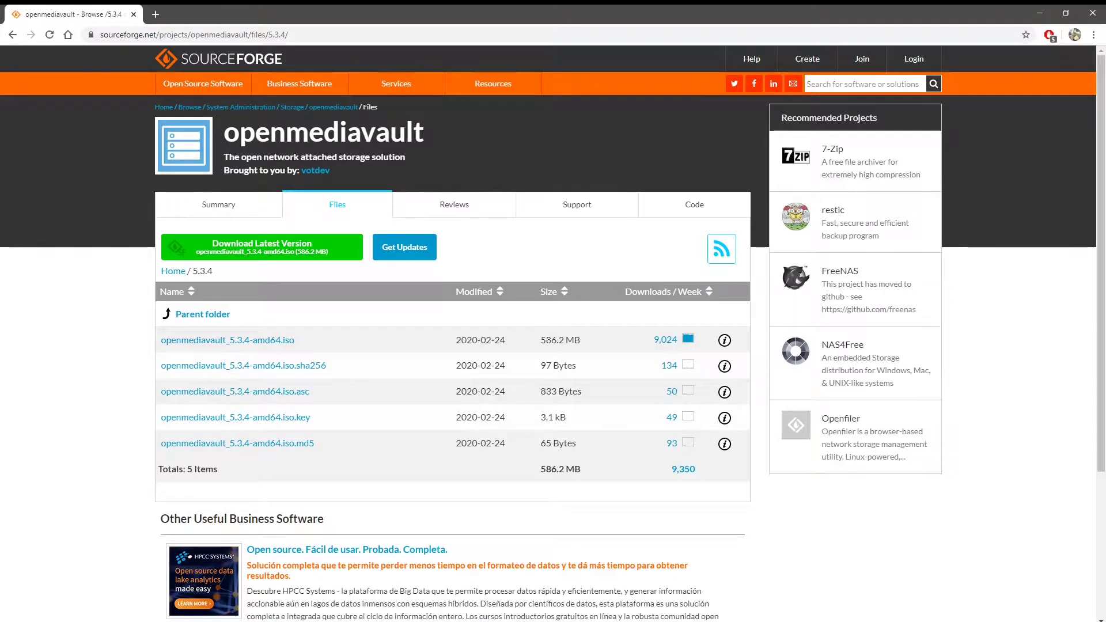
# Step: Download the openmediavault_5.3.4-amd64.iso image to prepare the installer USB stick
pyautogui.click(227, 339)
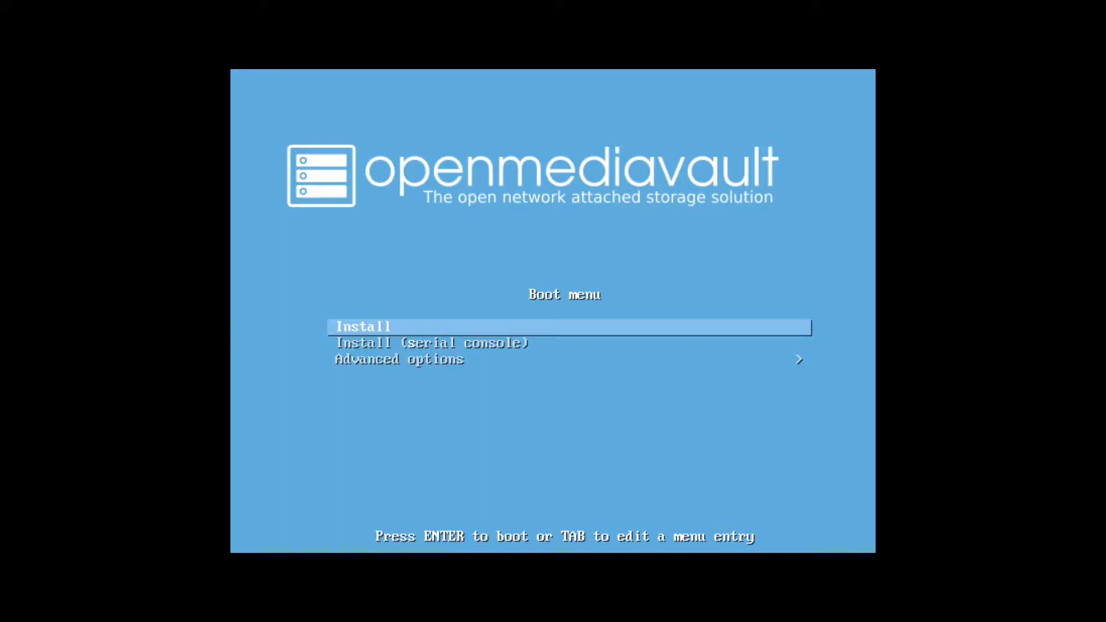
# Step: Start the installer and accept English as language and United States as location
pyautogui.press('Return')
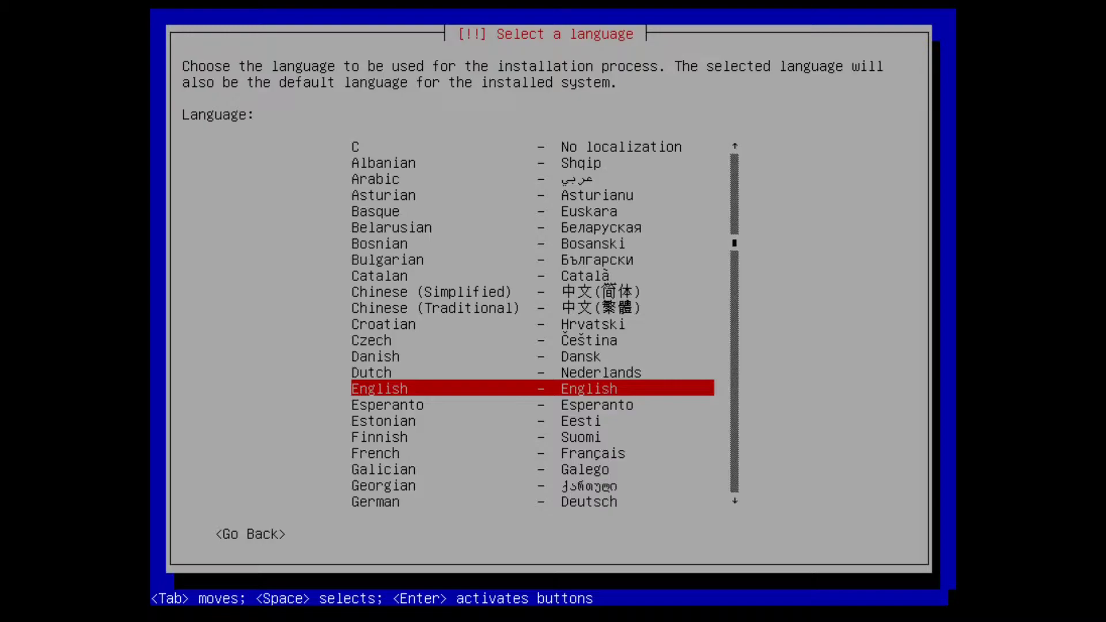
pyautogui.press('Return')
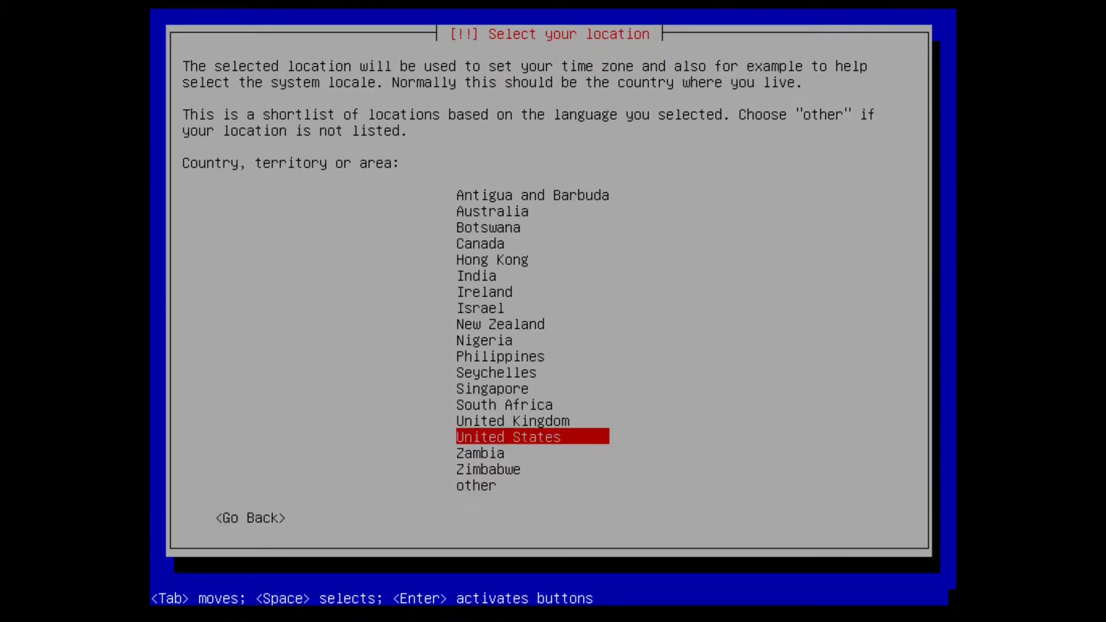
pyautogui.press('Return')
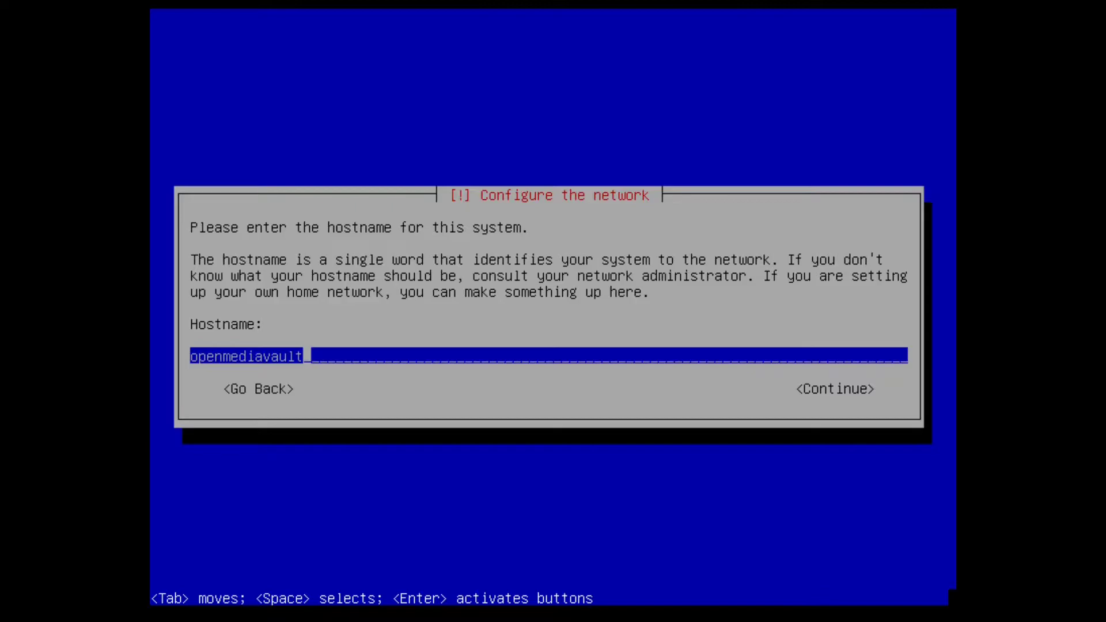
# Step: Keep hostname openmediavault and domain local, then enter the root password twice
pyautogui.press('Return')
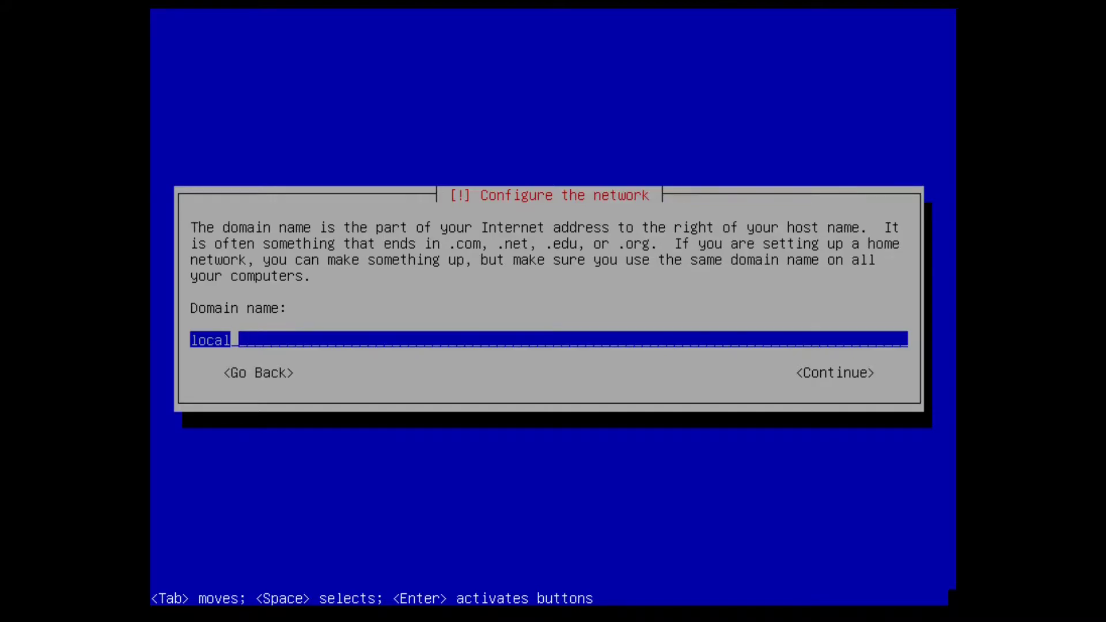
pyautogui.press('Return')
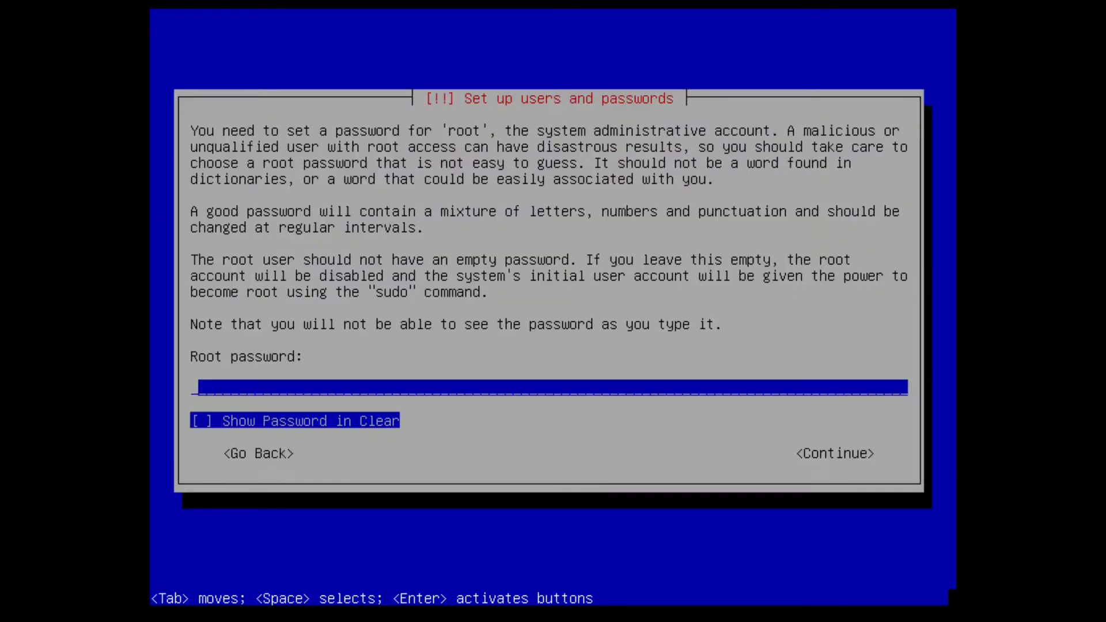
pyautogui.write('********')
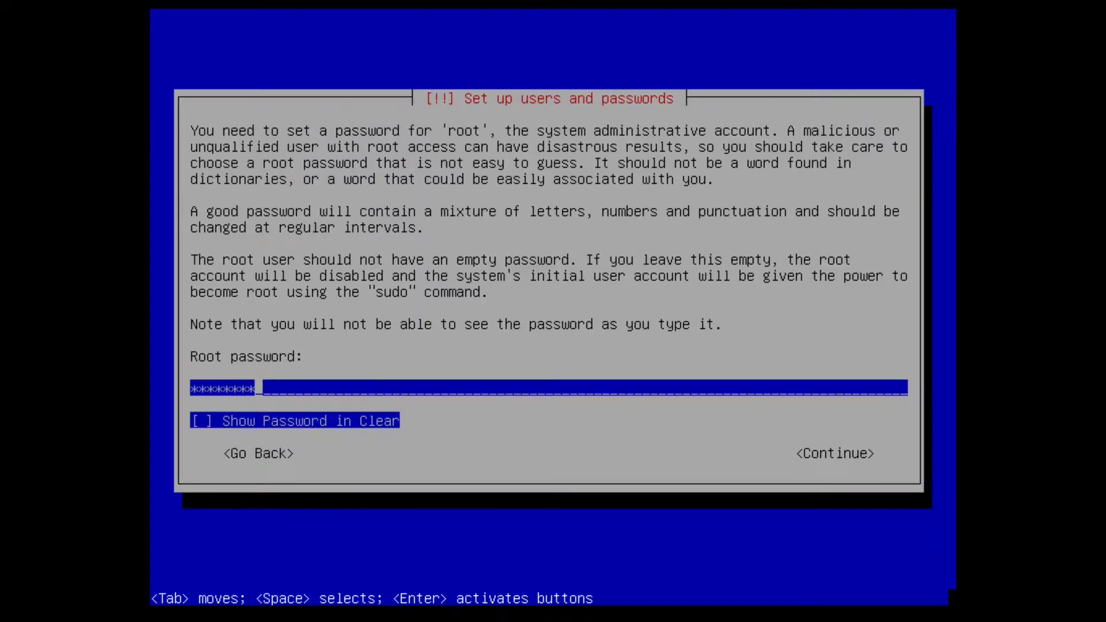
pyautogui.press('Return')
pyautogui.write('*******')
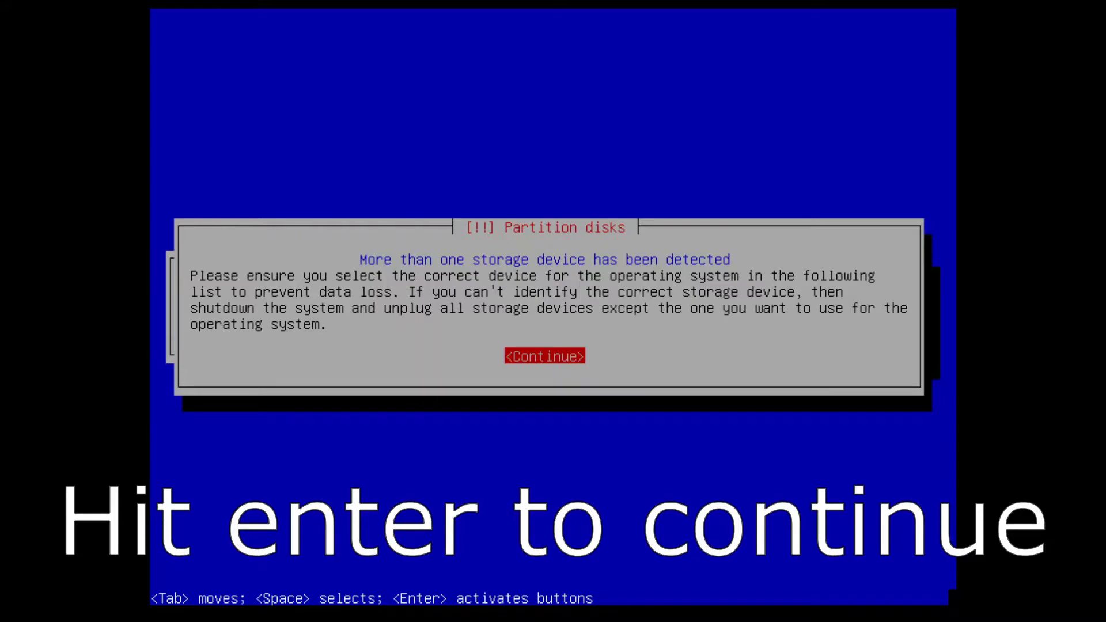
# Step: Acknowledge the multiple-disk warning and select the 128.8 GB sda disk for the system
pyautogui.press('Return')
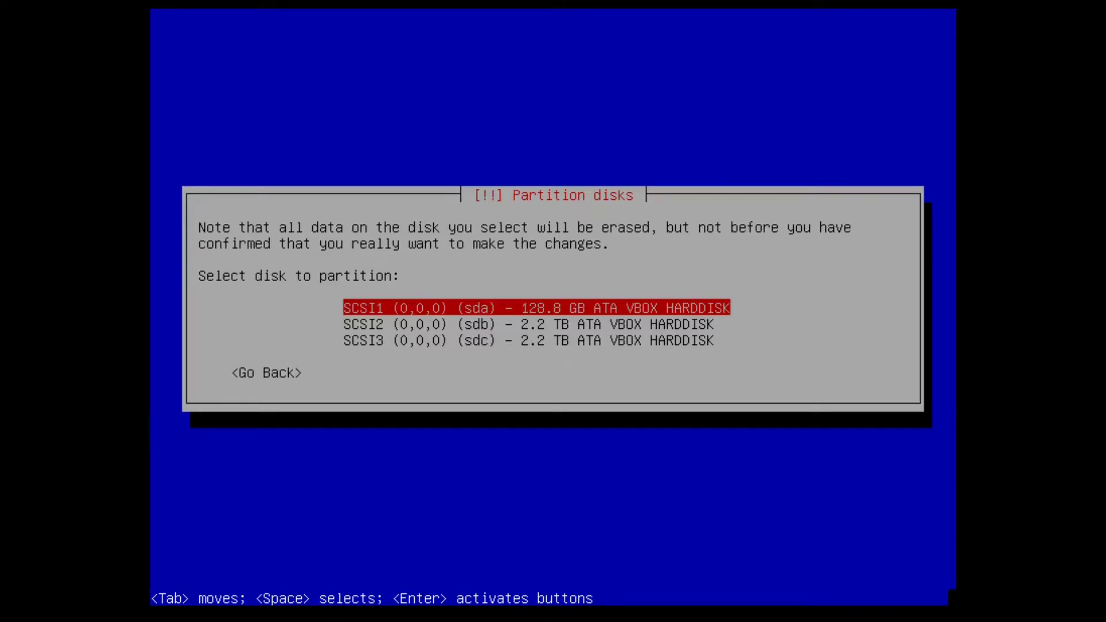
pyautogui.press('Down')
pyautogui.press('Down')
pyautogui.press('Up')
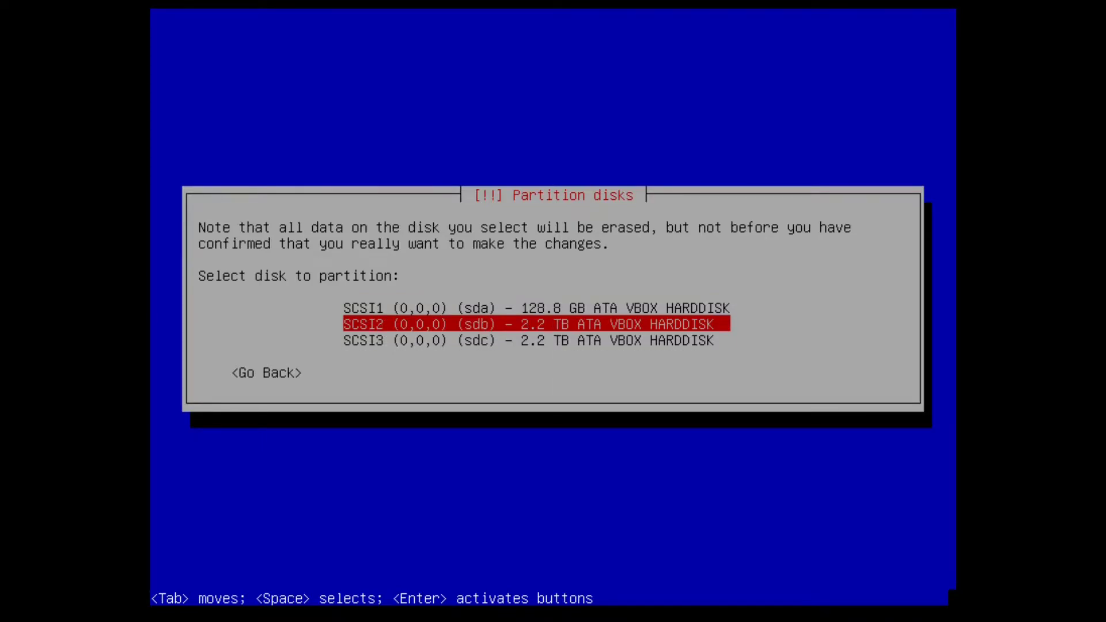
pyautogui.press('Down')
pyautogui.press('Up')
pyautogui.press('Up')
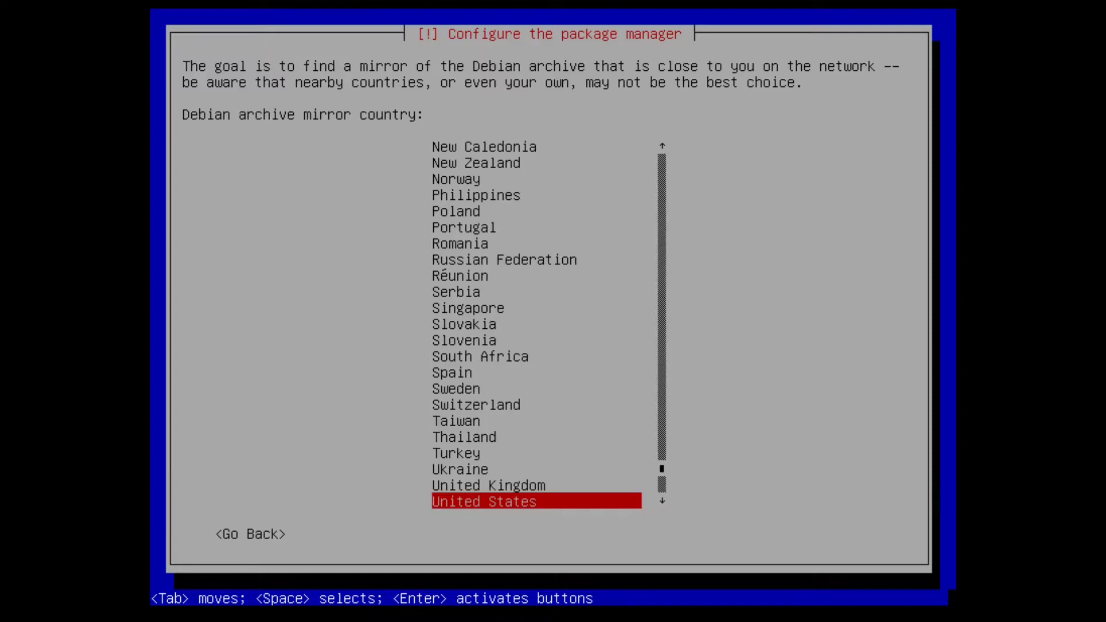
# Step: Accept the United States deb.debian.org mirror and continue without a proxy
pyautogui.press('Return')
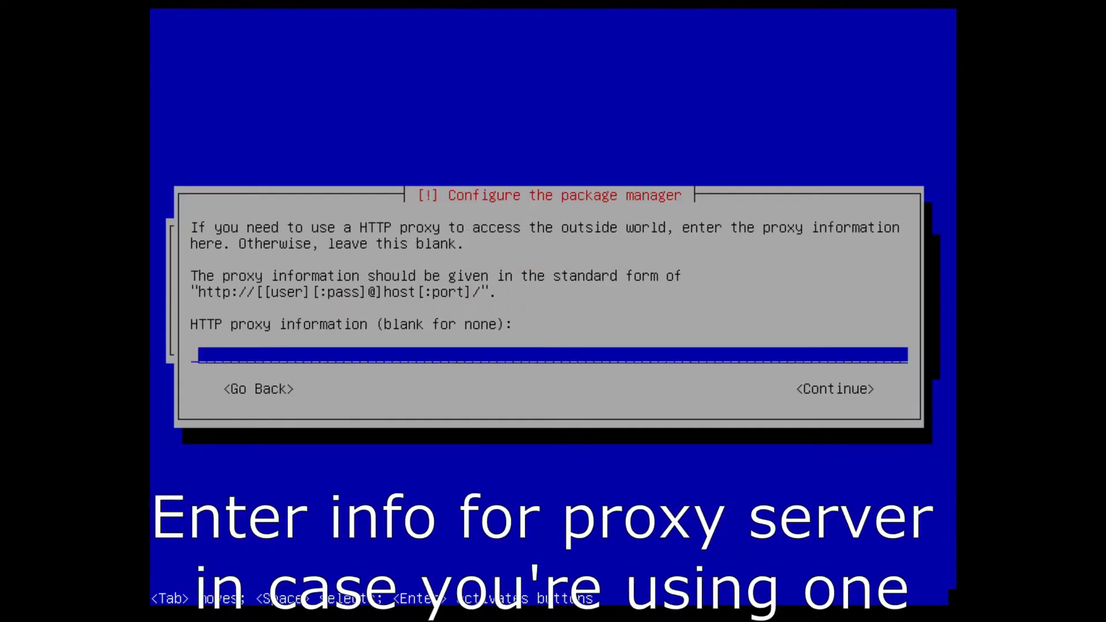
pyautogui.press('Tab')
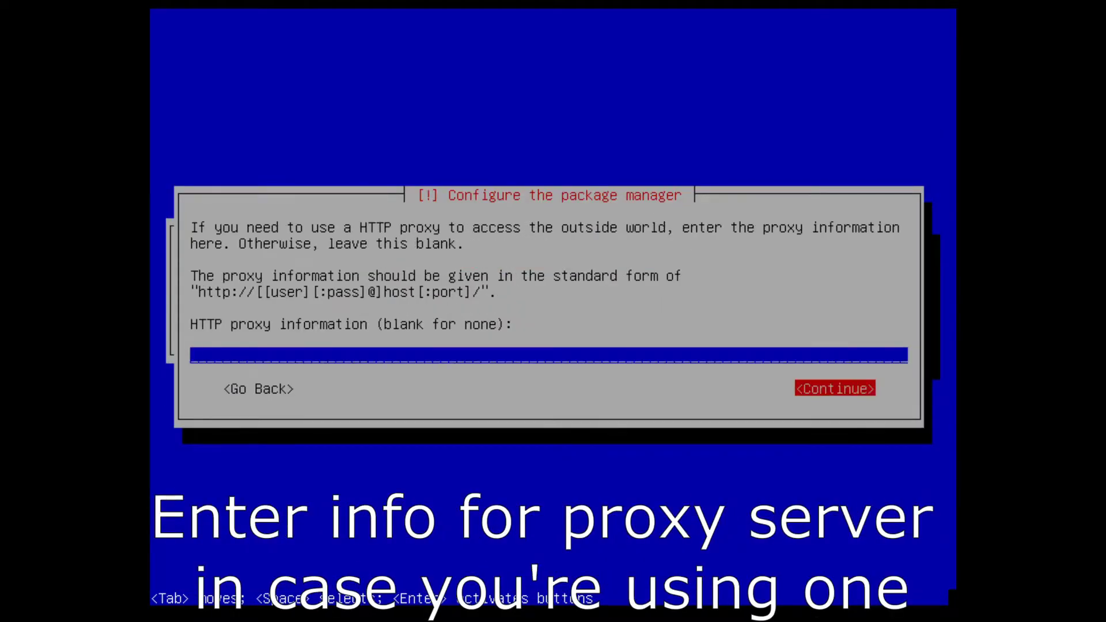
pyautogui.press('Return')
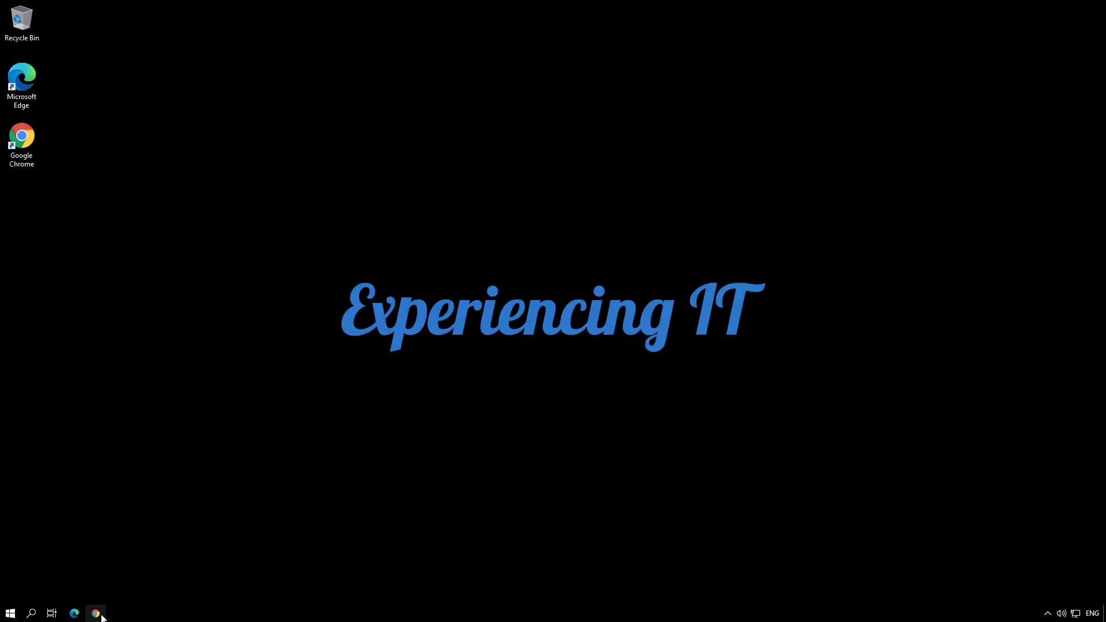
# Step: Log in to the web panel at 192.168.3.117 as admin with the default password
pyautogui.click(98, 614)
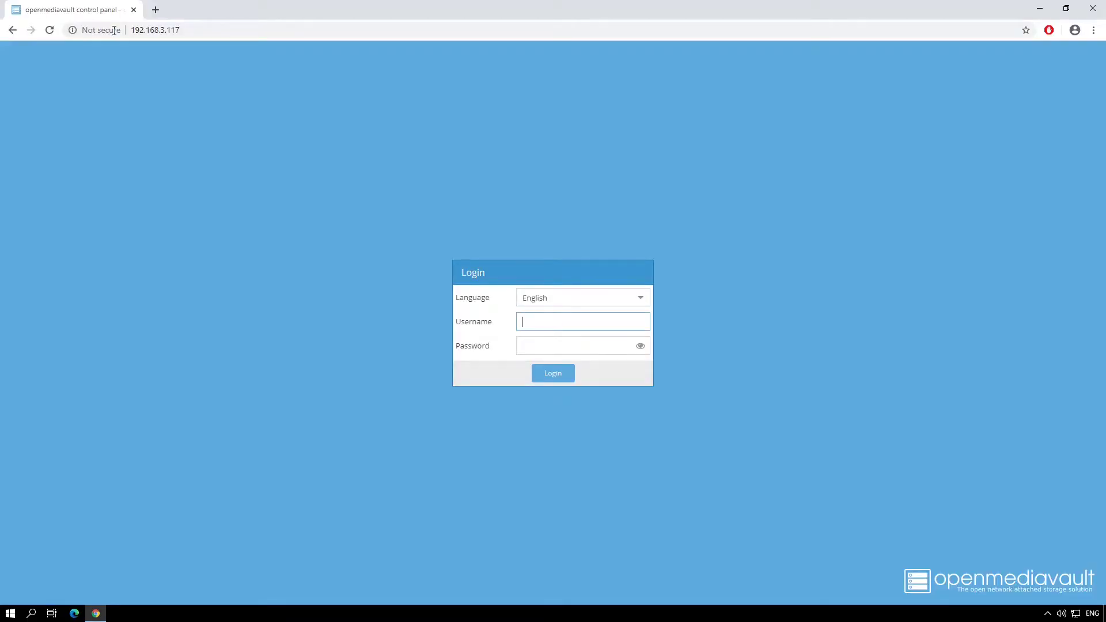
pyautogui.write('ad')
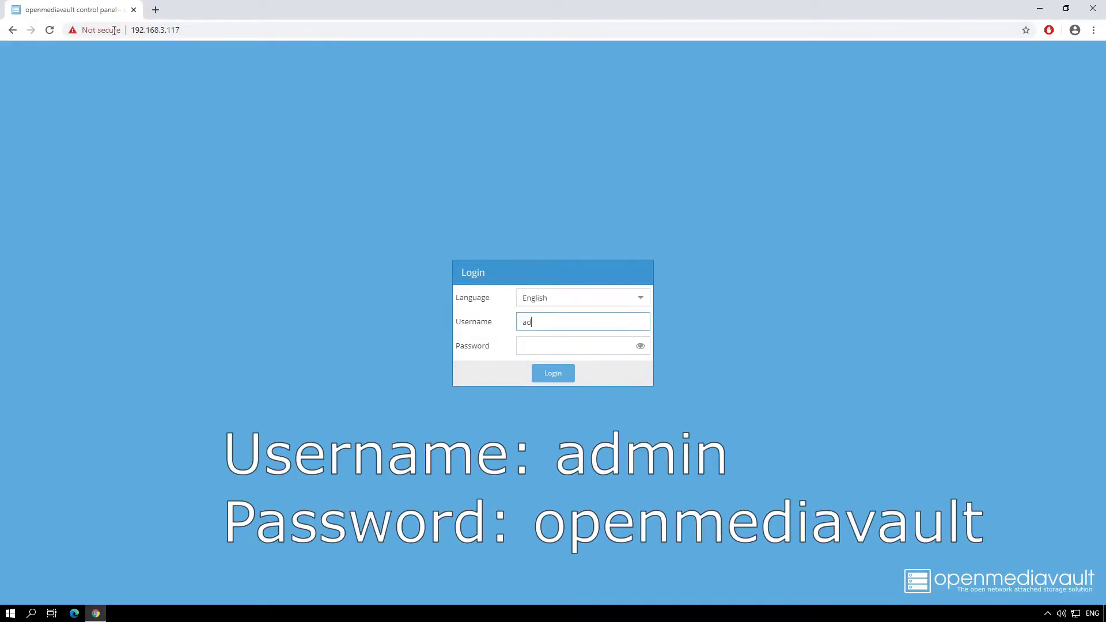
pyautogui.write('min')
pyautogui.press('Tab')
pyautogui.write('o')
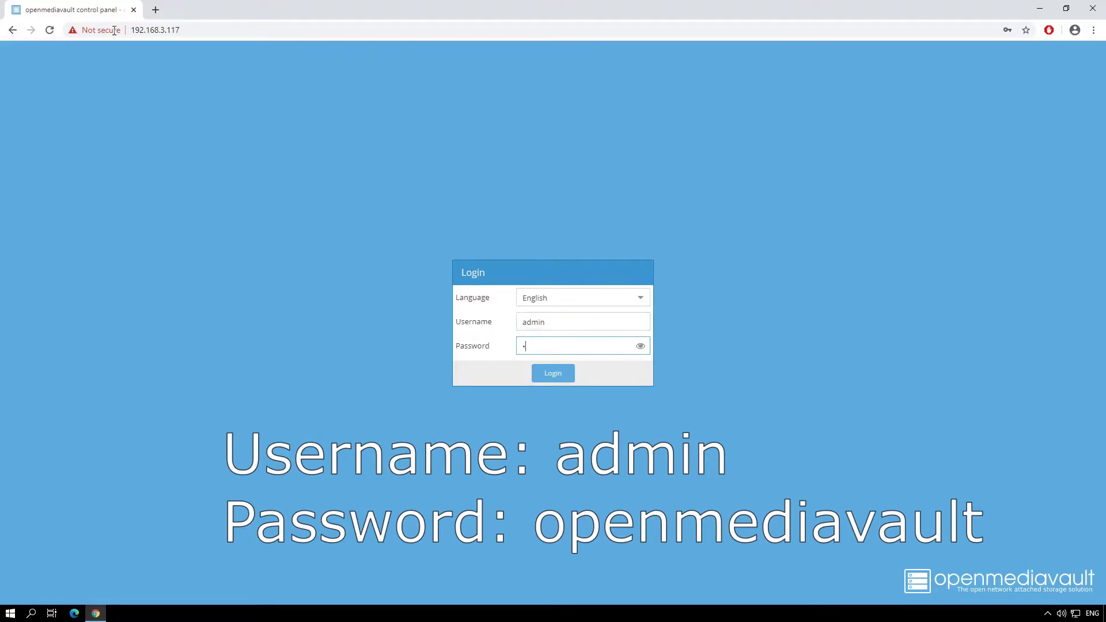
pyautogui.write('penmedi')
pyautogui.press('Return')
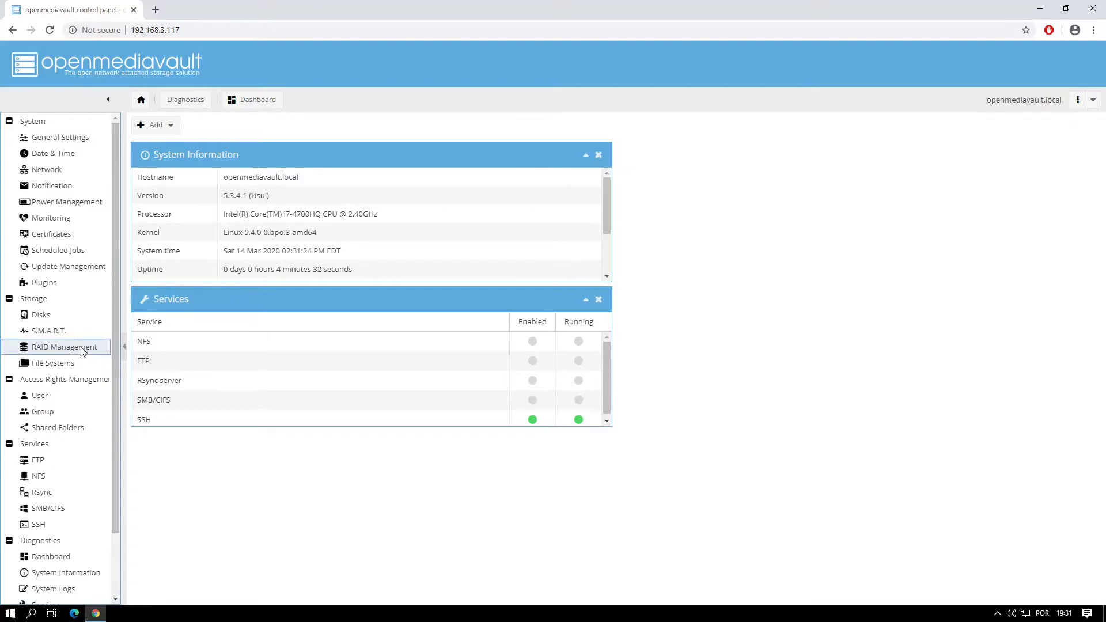
# Step: Create a Mirror-level RAID device named 'Mirror' from /dev/sdb and /dev/sdc
pyautogui.click(83, 352)
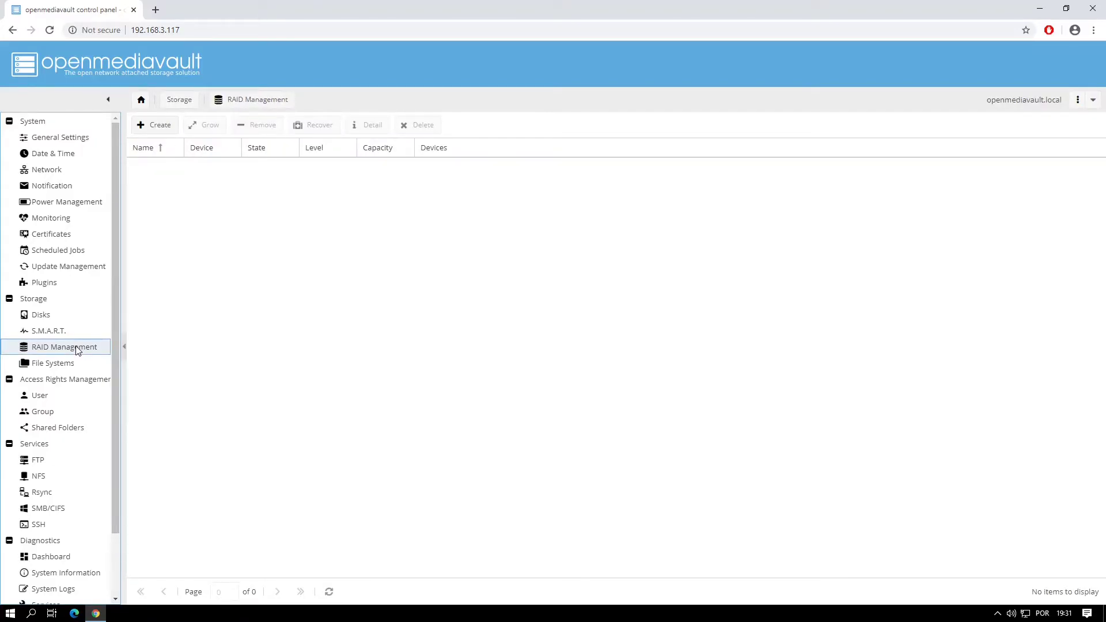
pyautogui.click(162, 125)
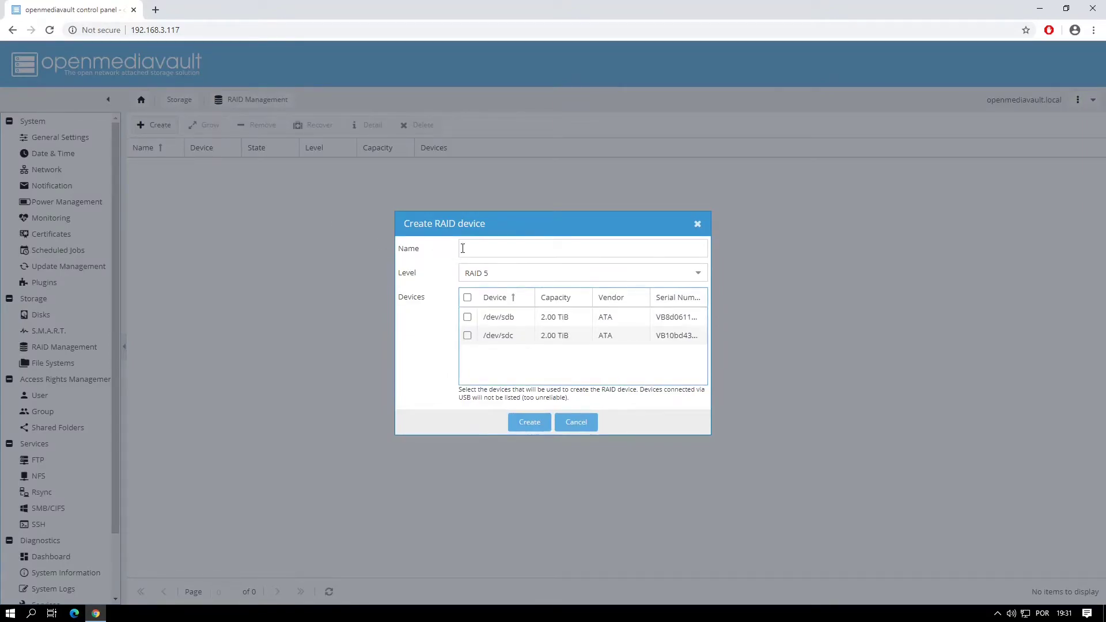
pyautogui.click(471, 248)
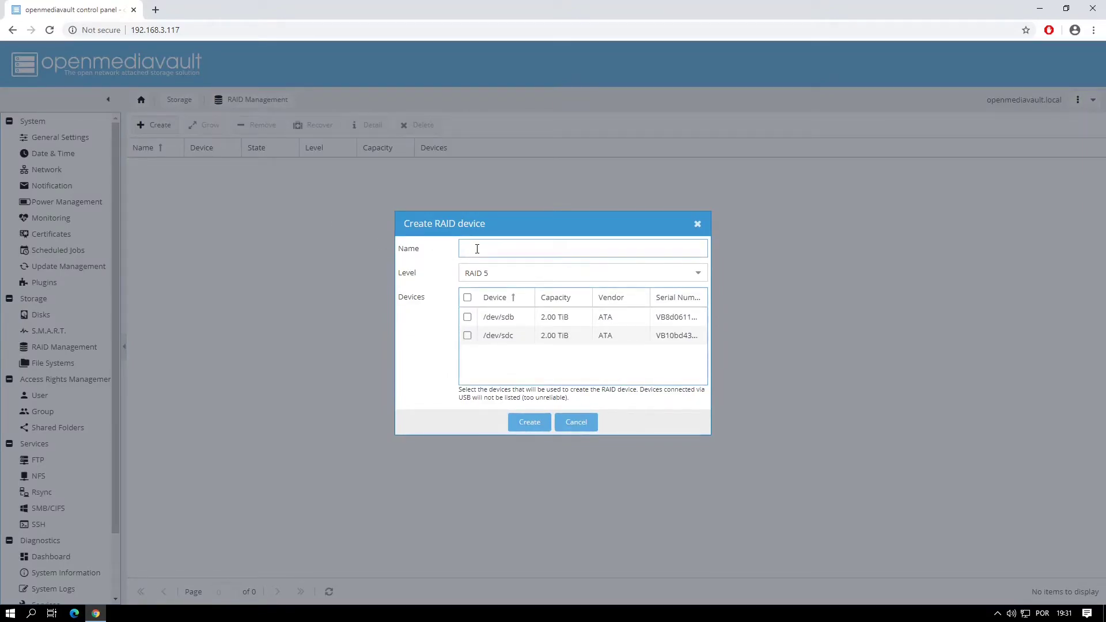
pyautogui.write('Mirror')
pyautogui.click(696, 274)
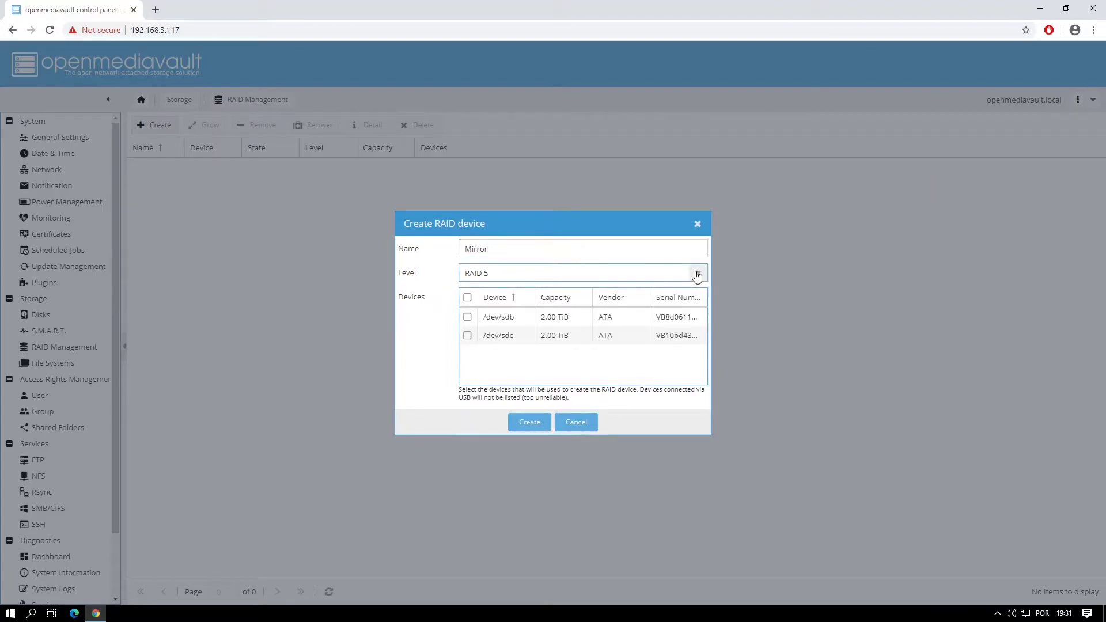
pyautogui.click(493, 311)
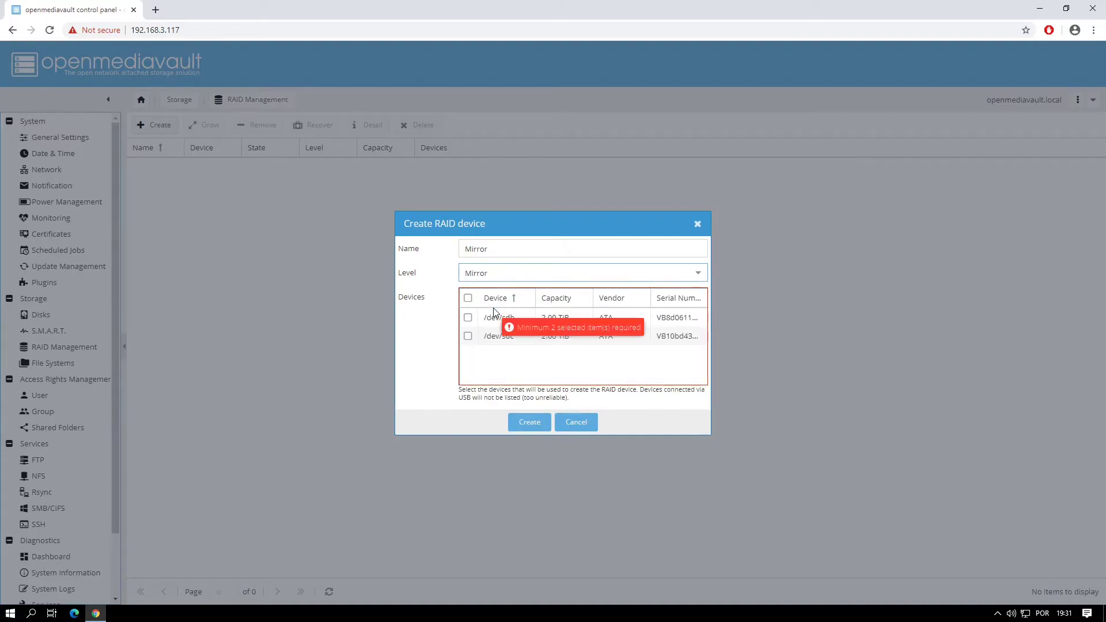
pyautogui.click(468, 317)
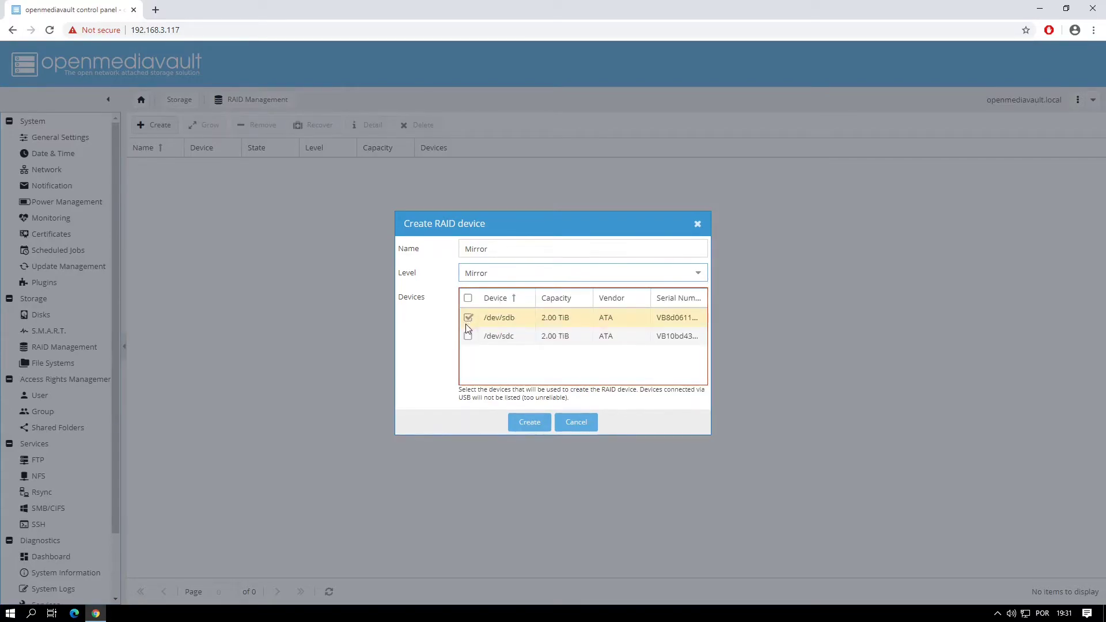
pyautogui.click(468, 337)
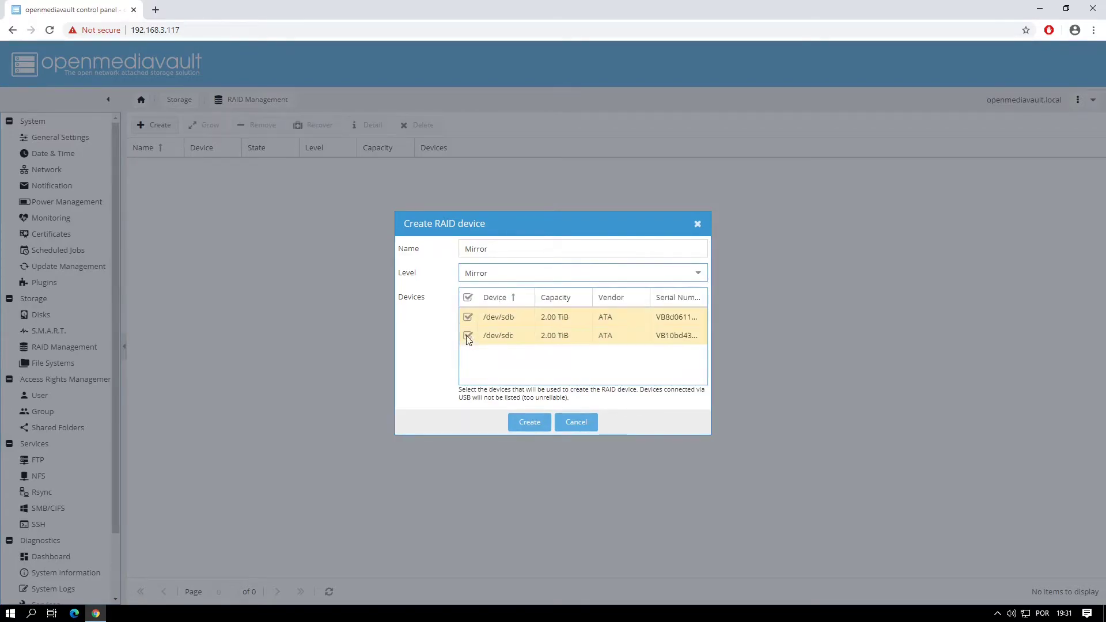
pyautogui.click(530, 423)
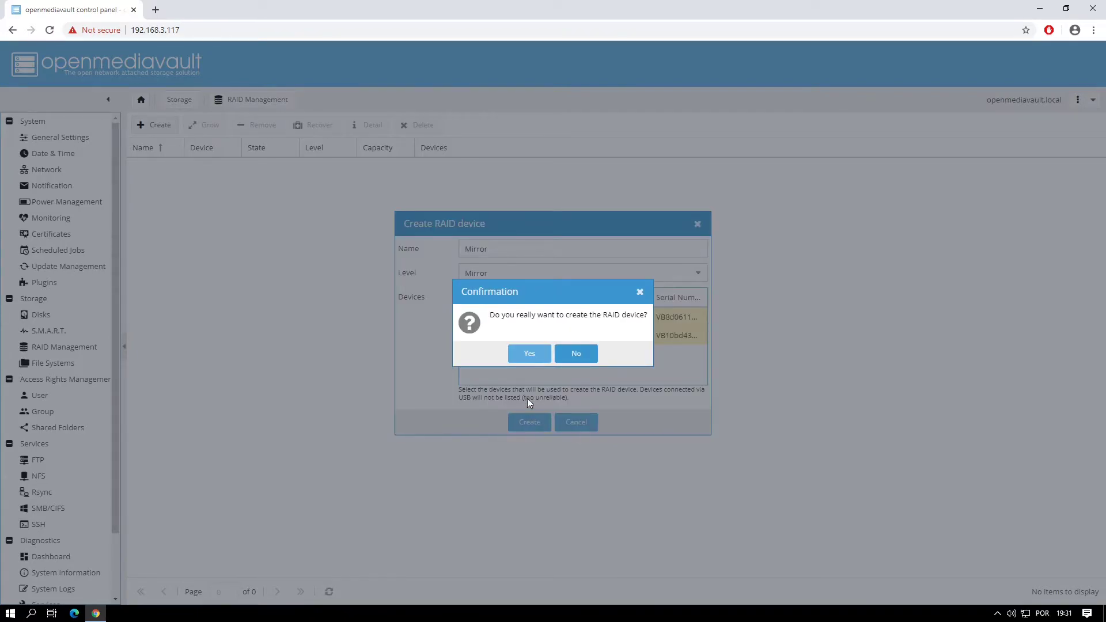
pyautogui.click(527, 357)
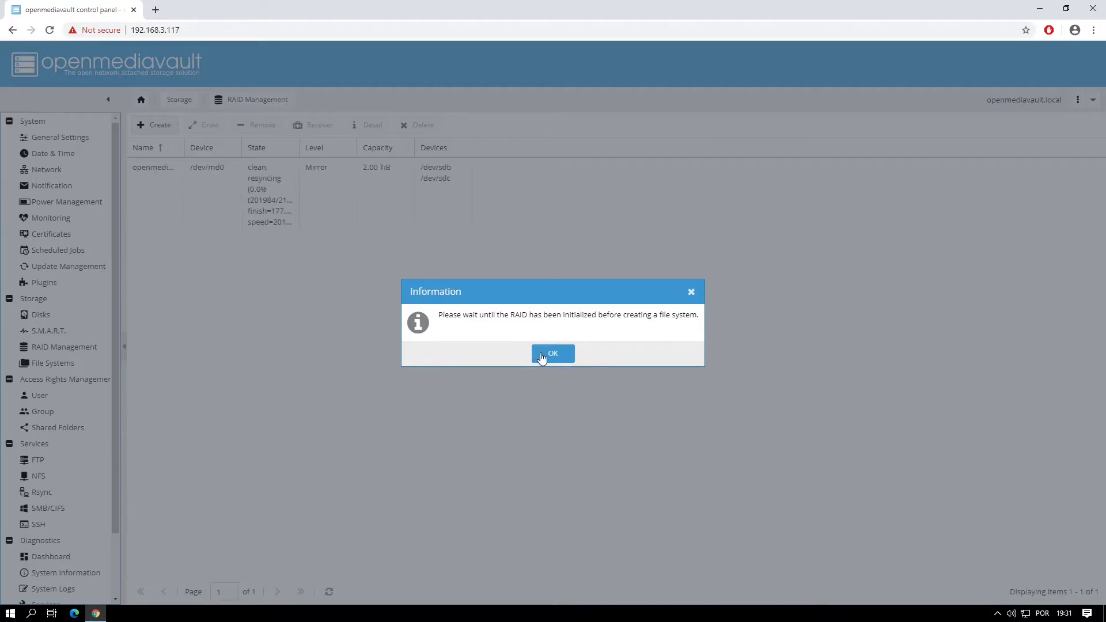
# Step: Dismiss the initialization notice and apply the pending configuration changes
pyautogui.click(552, 354)
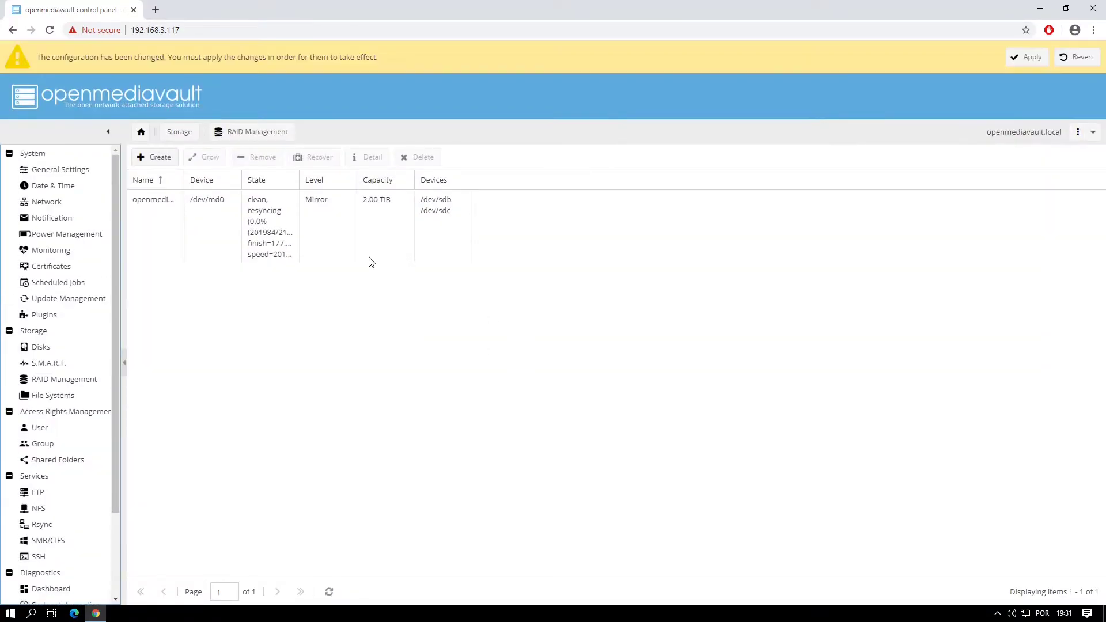
pyautogui.click(1028, 57)
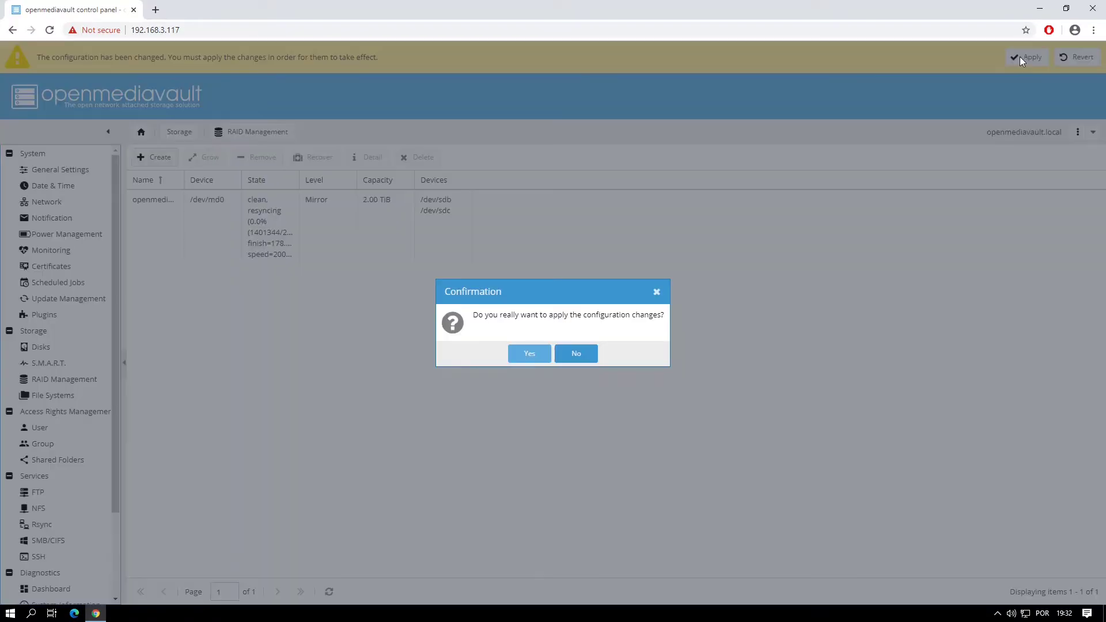
pyautogui.click(530, 355)
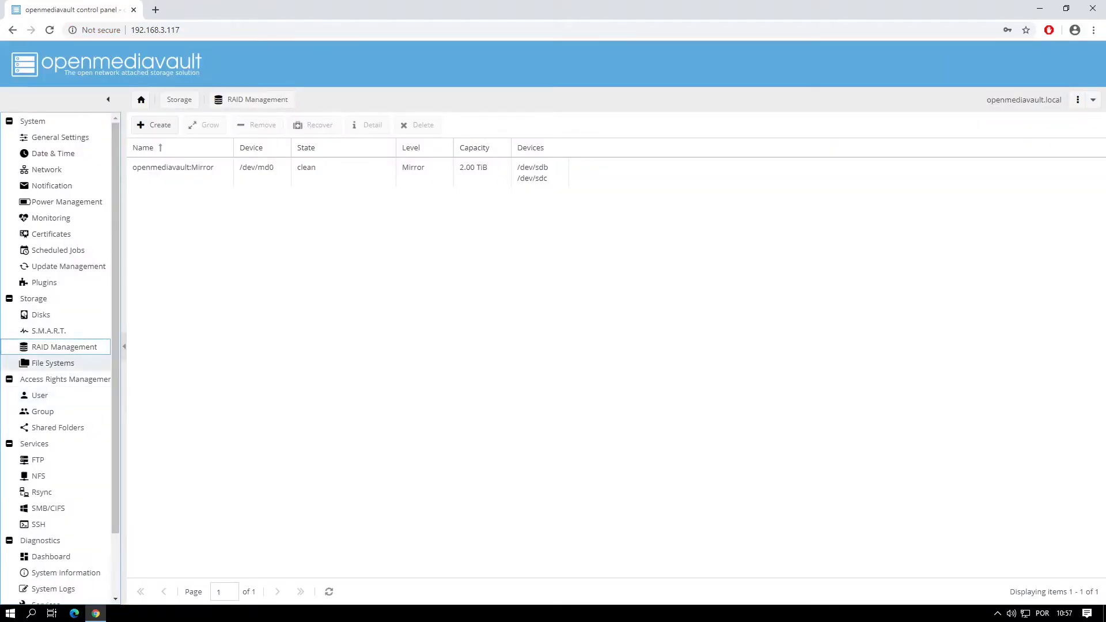
# Step: Format the Software RAID Mirror device /dev/md0 as an ext4 file system labelled Mirror
pyautogui.click(62, 367)
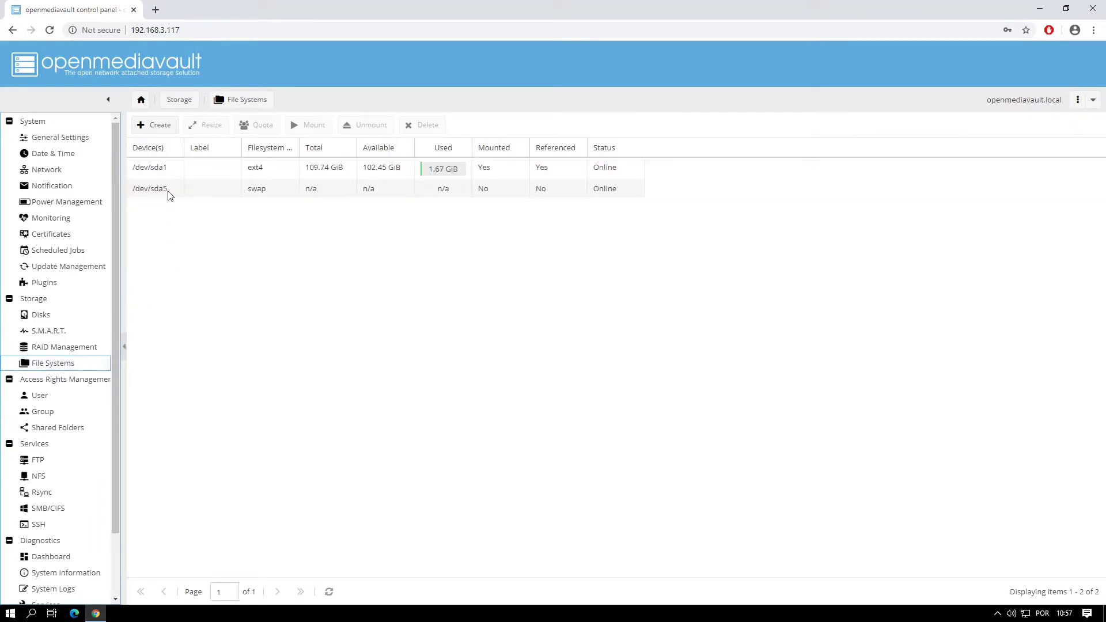
pyautogui.click(161, 128)
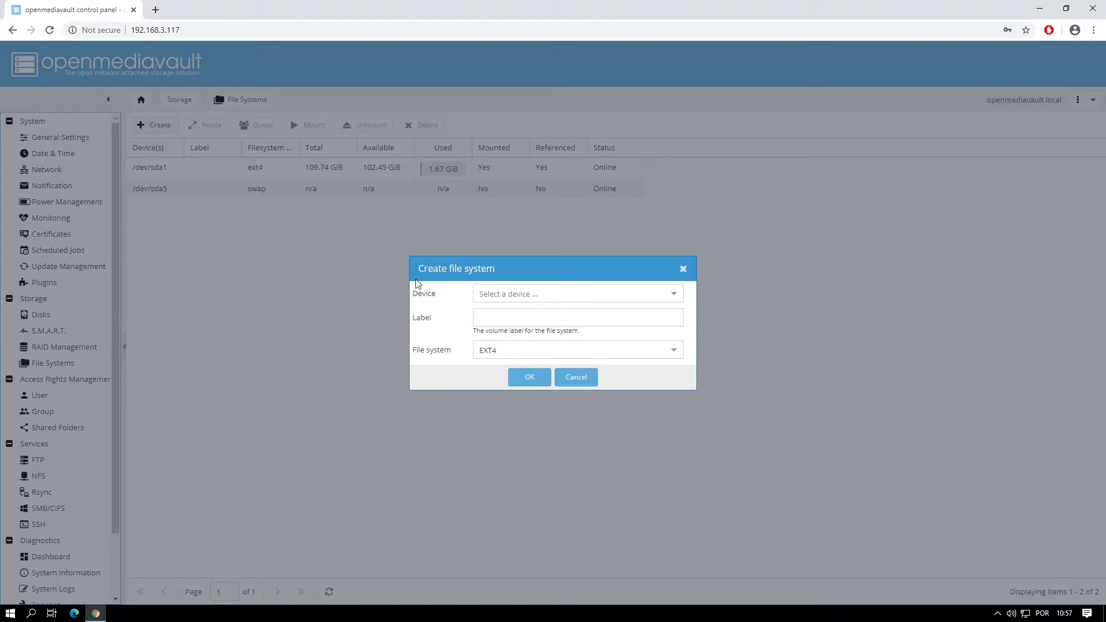
pyautogui.click(661, 293)
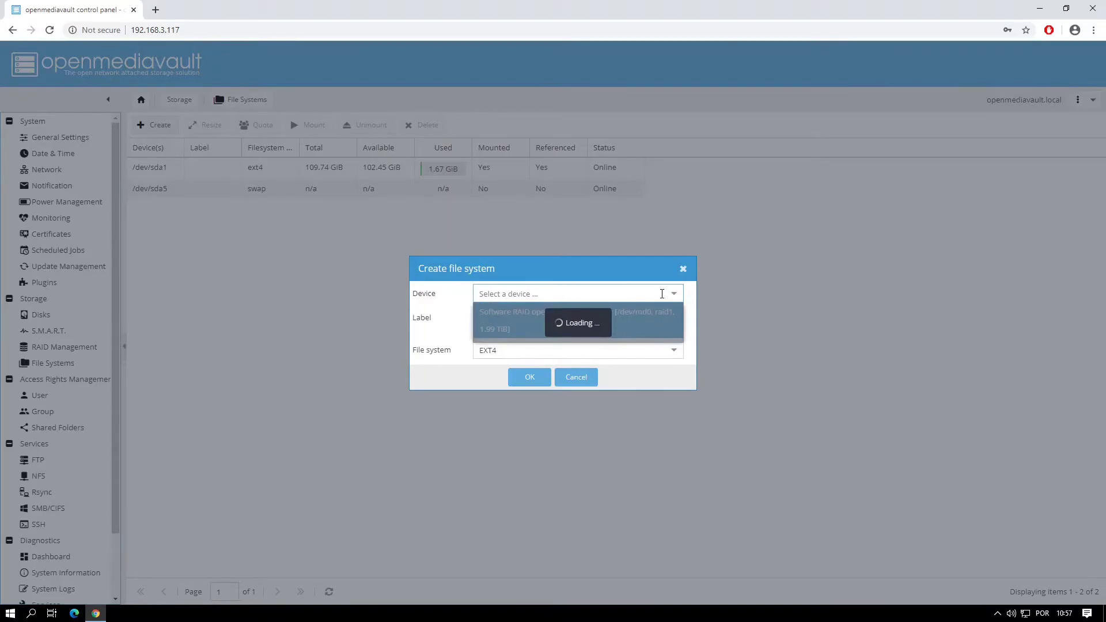
pyautogui.click(529, 322)
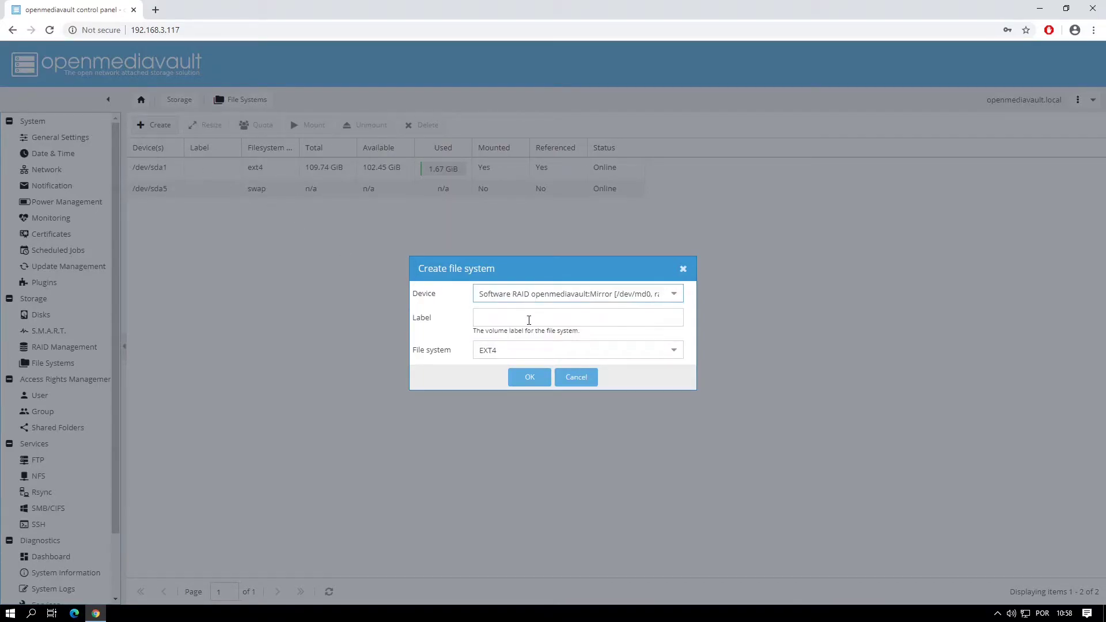
pyautogui.click(529, 320)
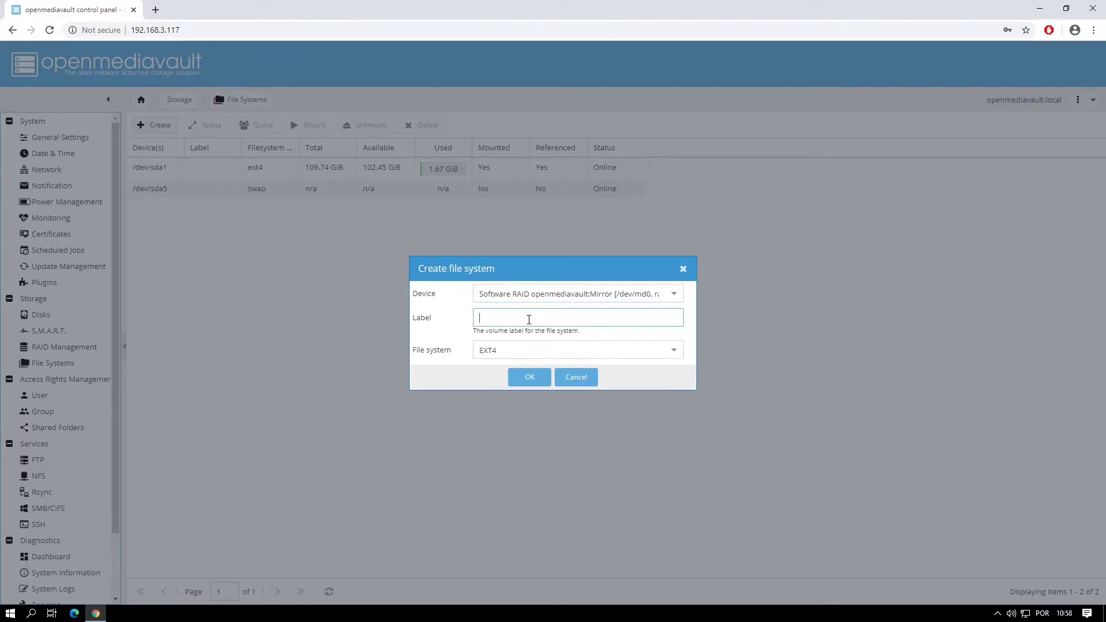
pyautogui.write('MIrror')
pyautogui.click(525, 376)
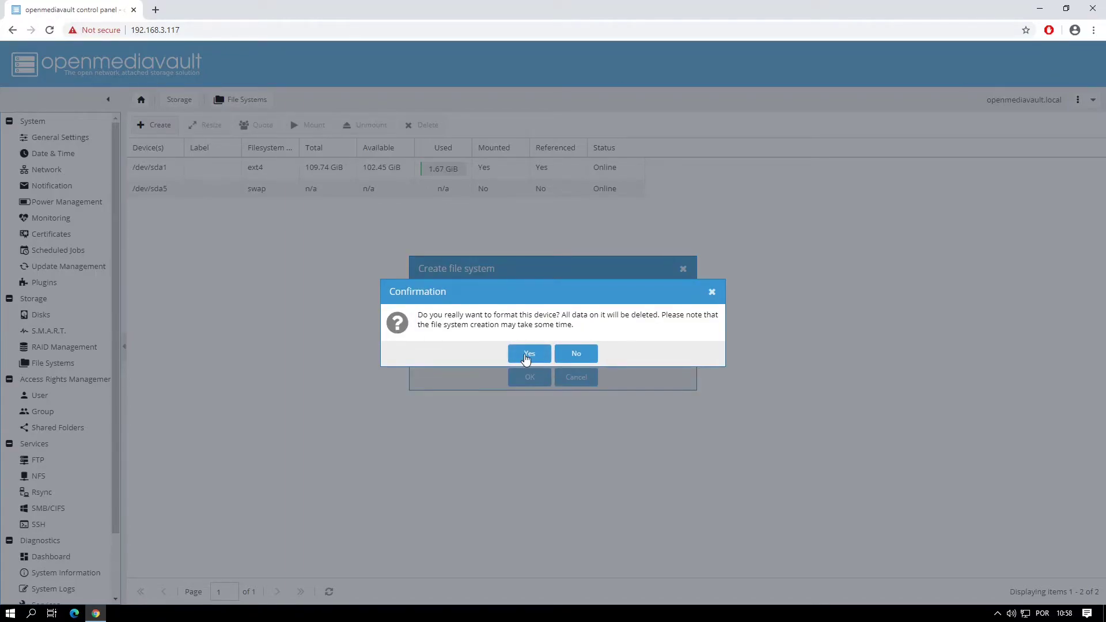
pyautogui.click(526, 355)
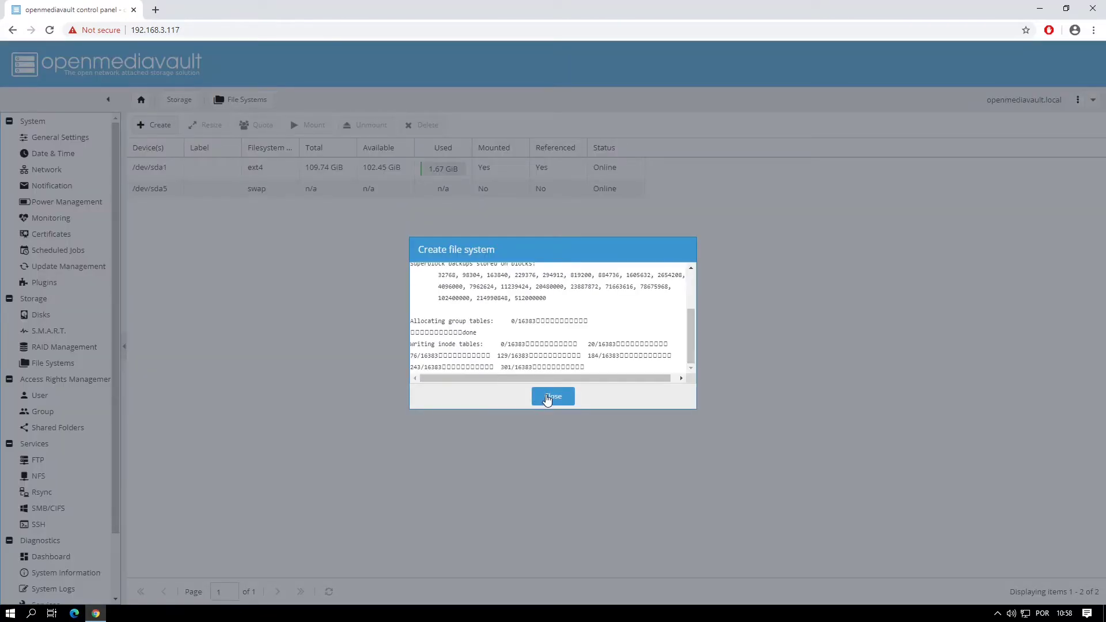
pyautogui.click(546, 398)
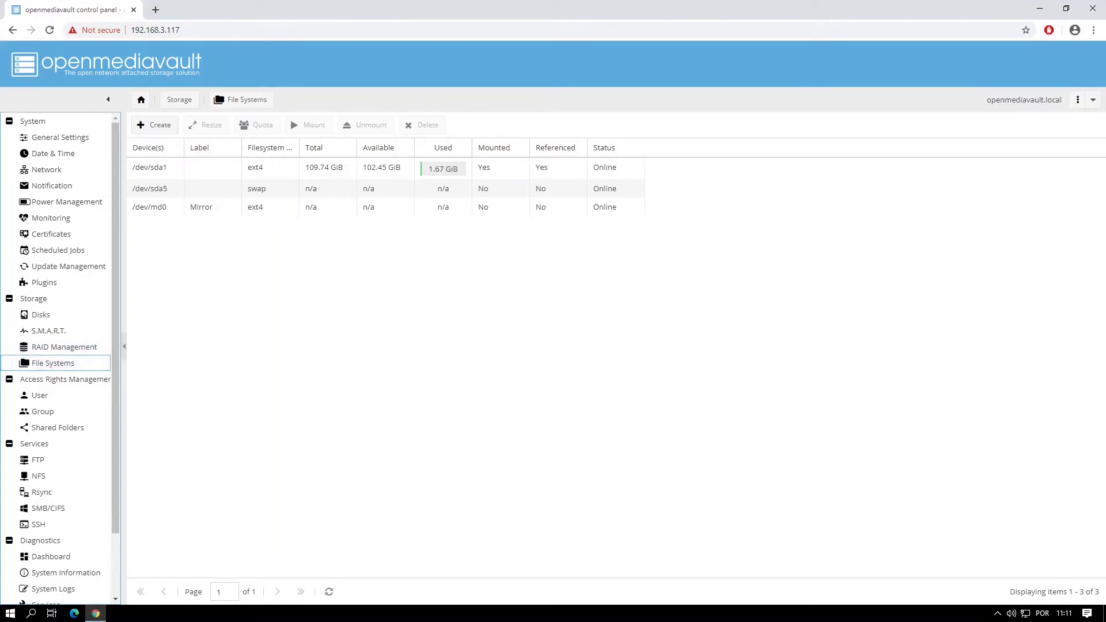
# Step: Mount the Mirror file system on /dev/md0 and apply the configuration change
pyautogui.click(320, 208)
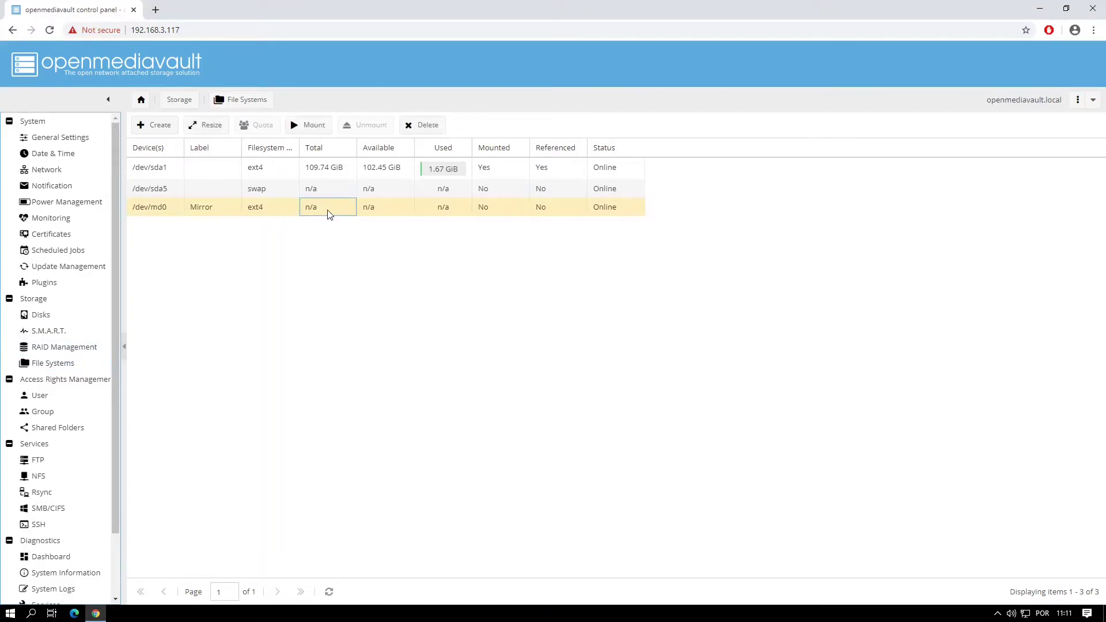
pyautogui.click(313, 126)
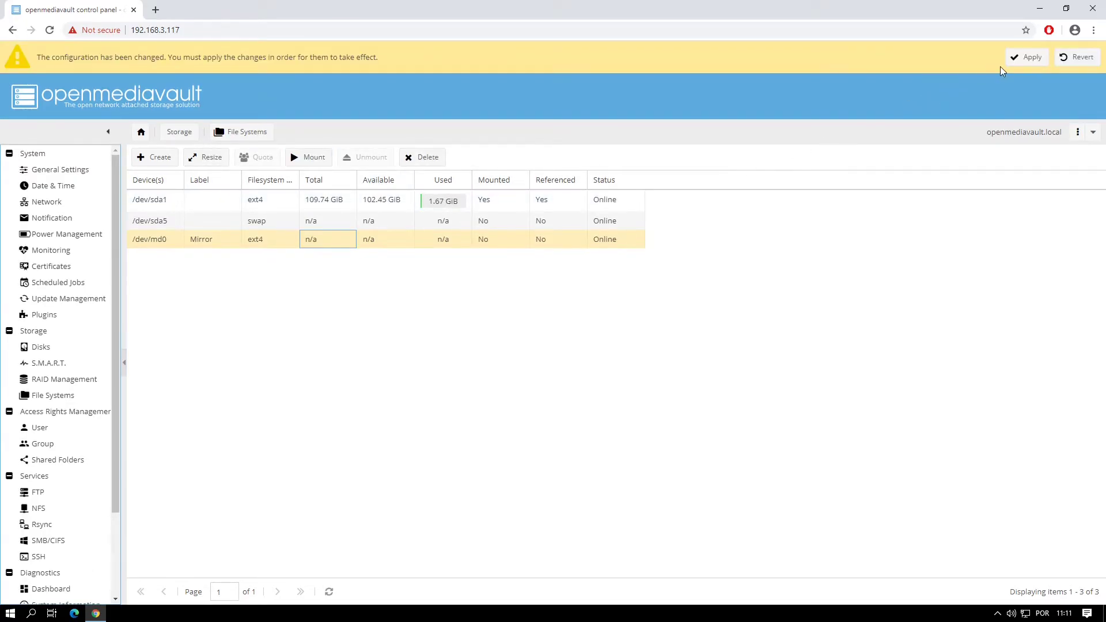
pyautogui.click(1014, 60)
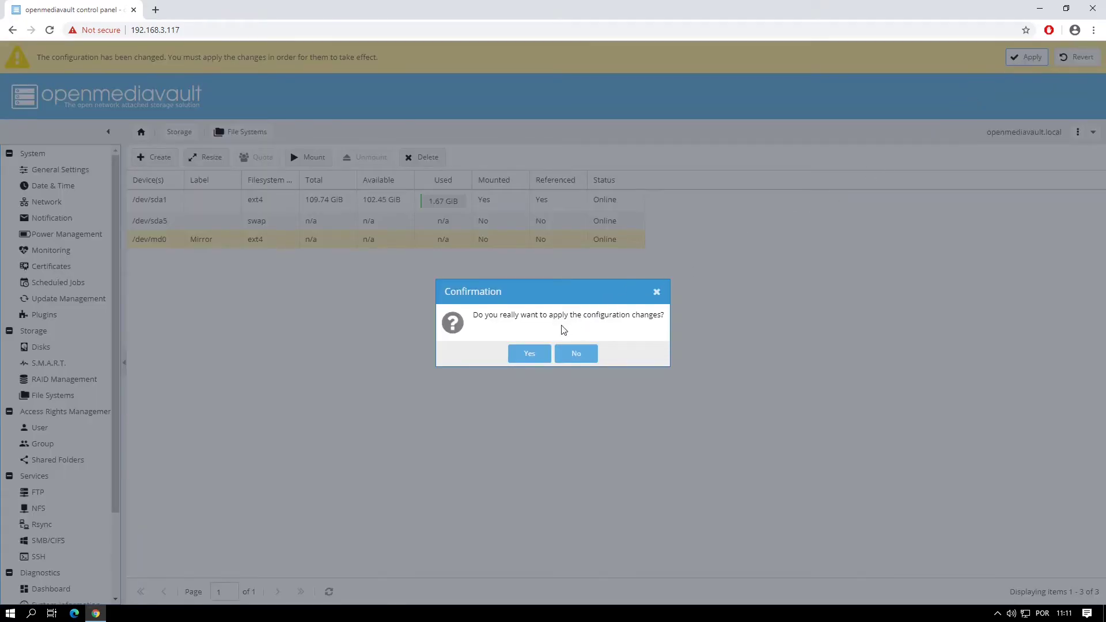
pyautogui.click(529, 353)
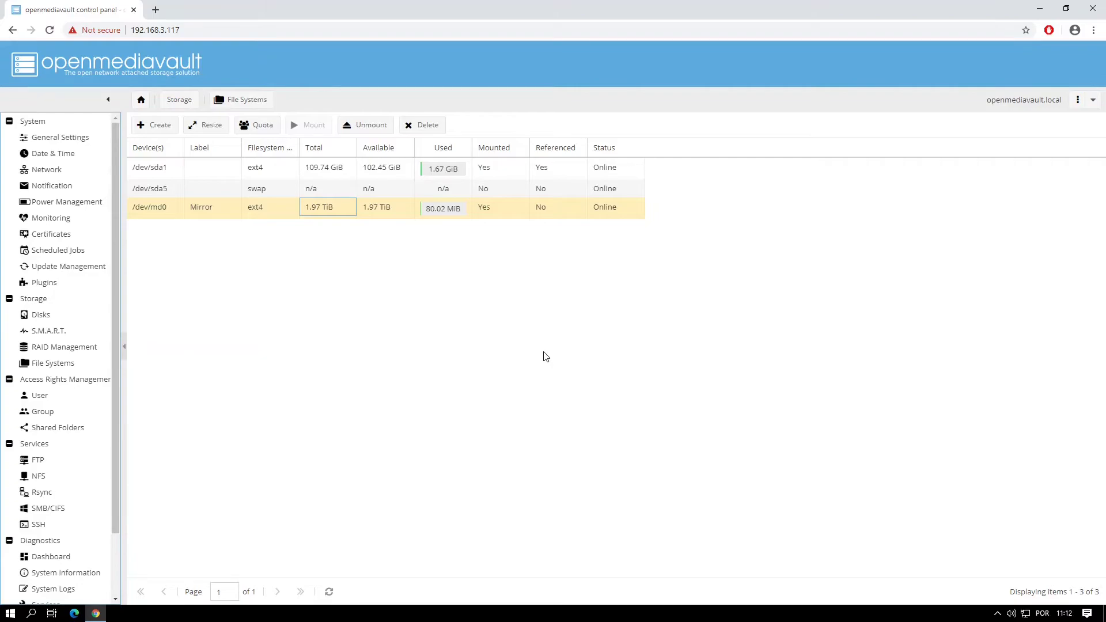
# Step: Add a shared folder named Public on the Mirror device with Everyone read/write permissions
pyautogui.click(69, 429)
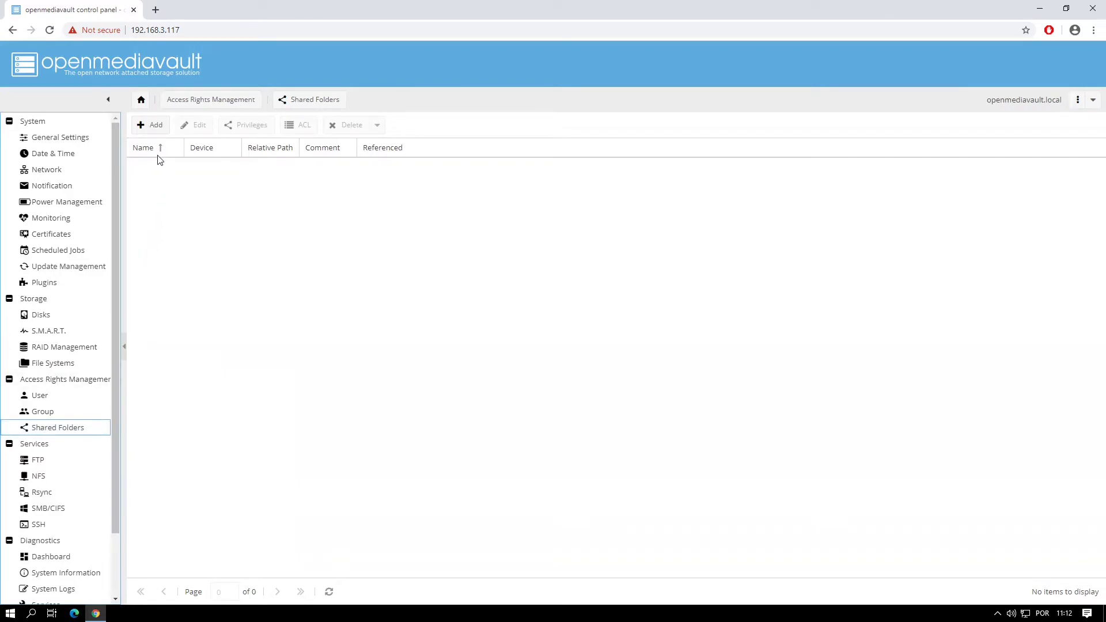
pyautogui.click(155, 126)
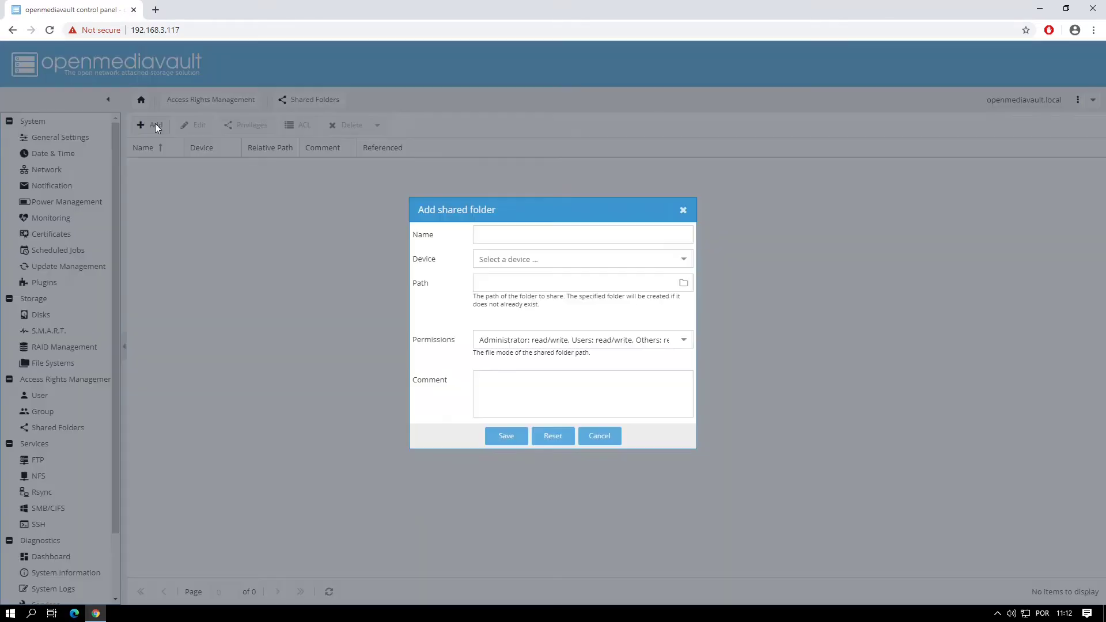
pyautogui.click(491, 234)
pyautogui.write('Public')
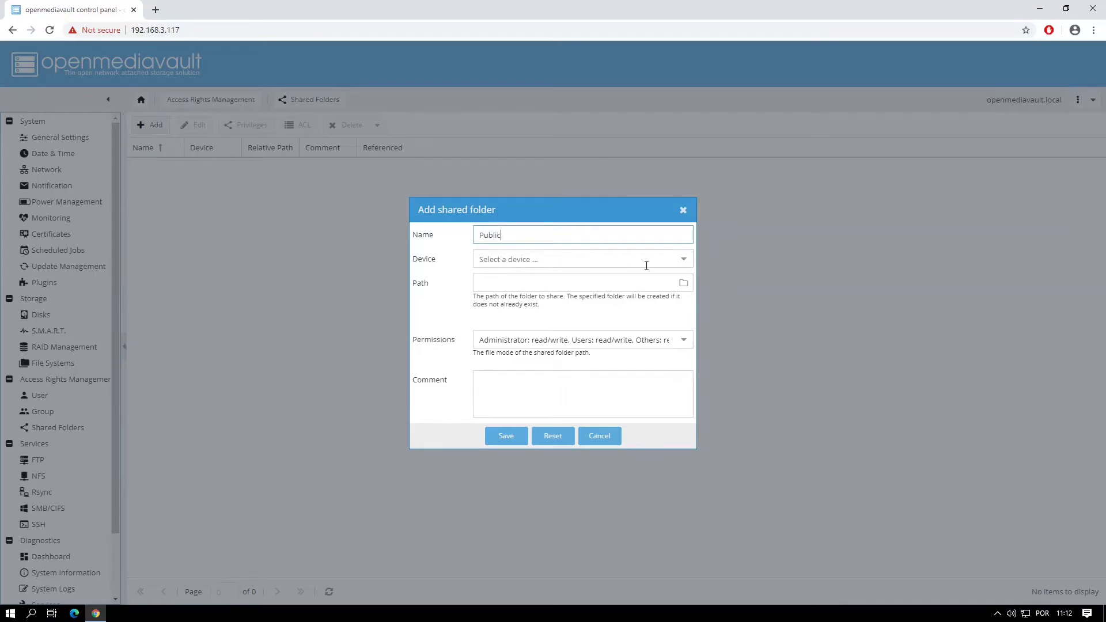
pyautogui.click(683, 259)
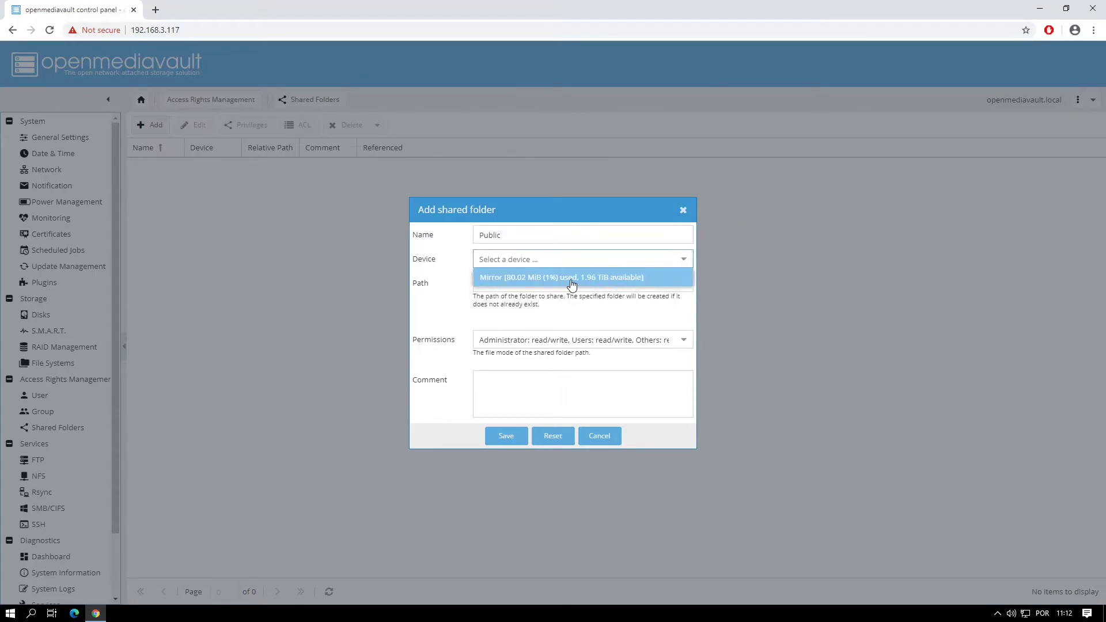
pyautogui.click(572, 278)
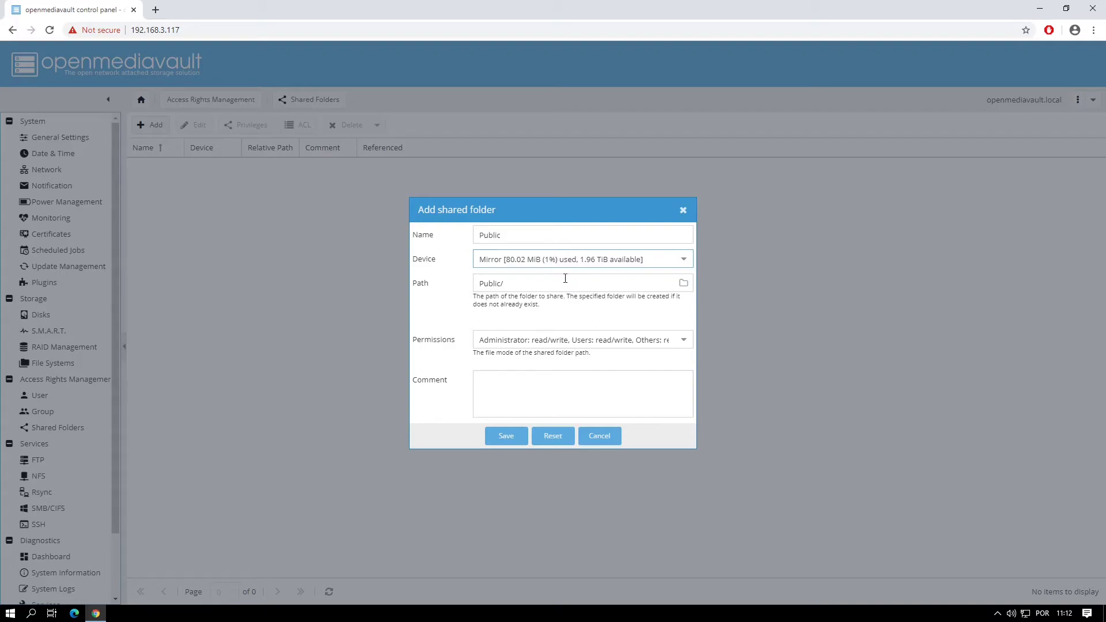
pyautogui.click(684, 340)
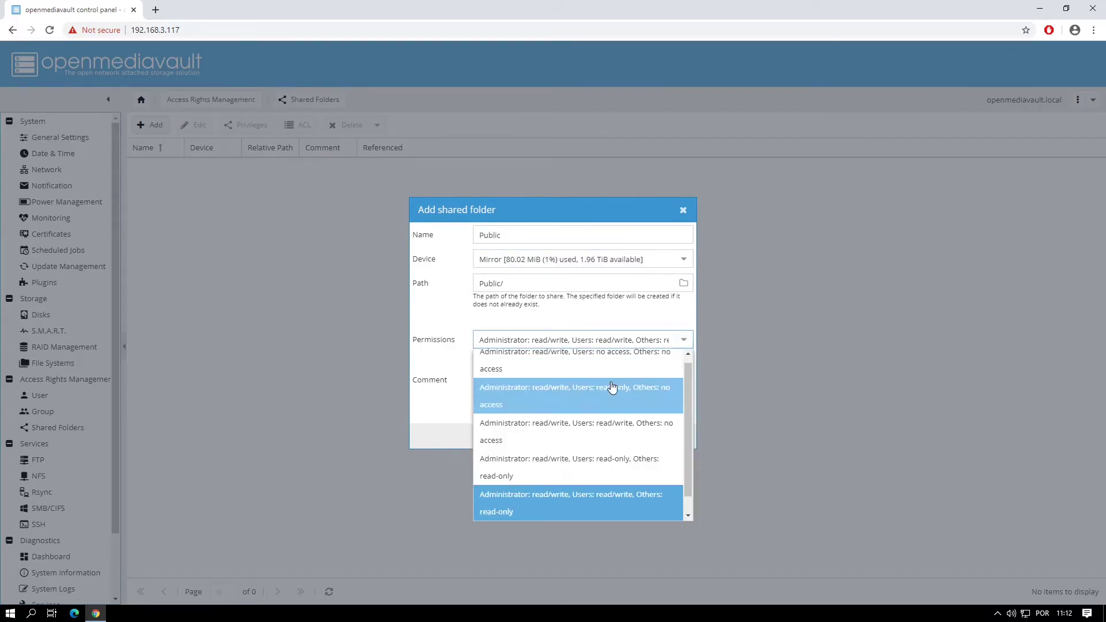
pyautogui.scroll(-1, 556, 495)
pyautogui.click(548, 510)
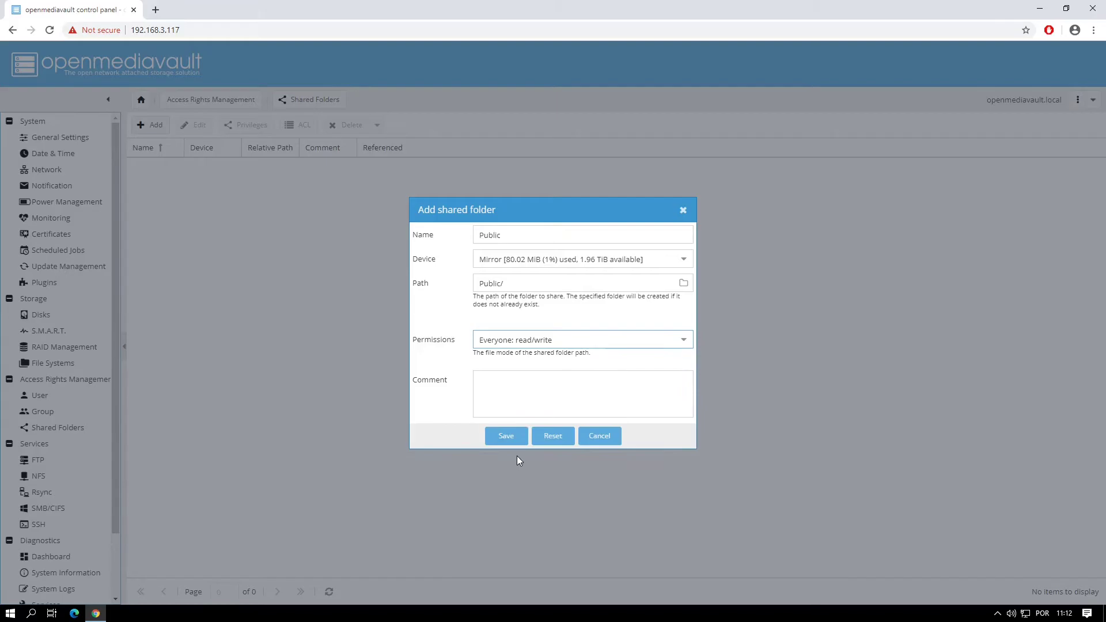
pyautogui.click(507, 438)
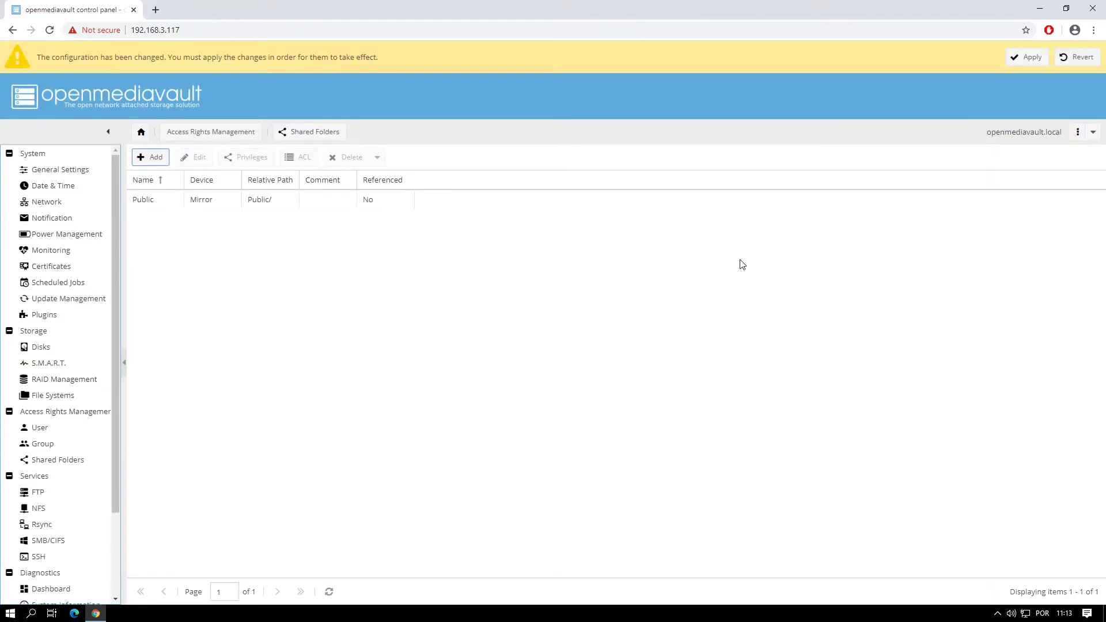
# Step: Apply the pending configuration changes and refresh the Shared Folders list
pyautogui.click(1015, 58)
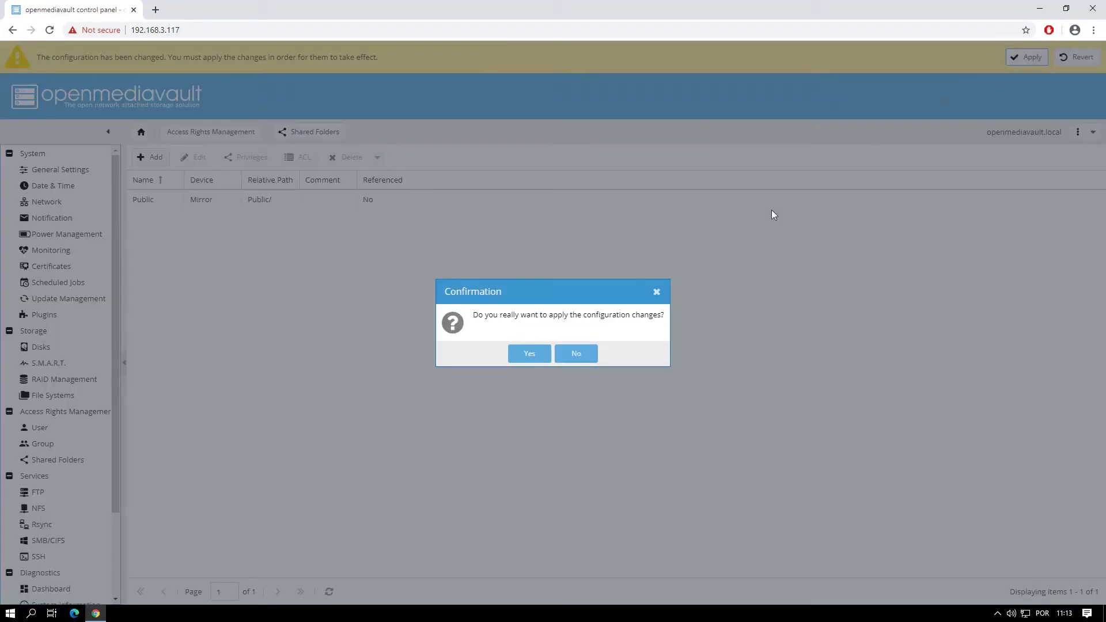
pyautogui.click(527, 354)
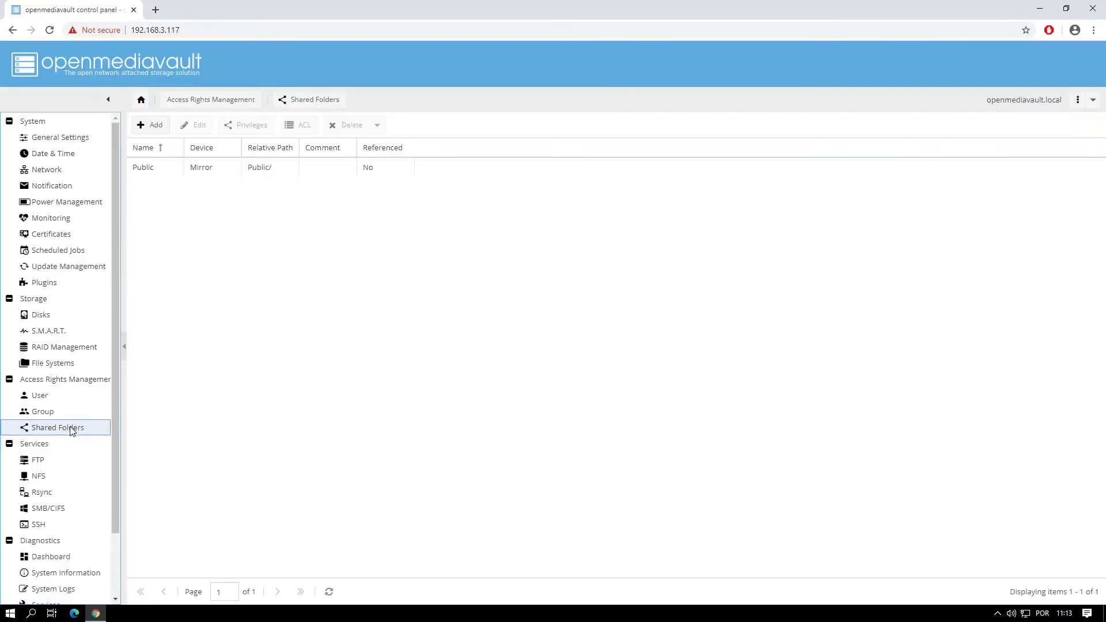
pyautogui.click(70, 427)
# Step: Enable the SMB/CIFS service with workgroup WORKGROUP and apply the change
pyautogui.click(60, 511)
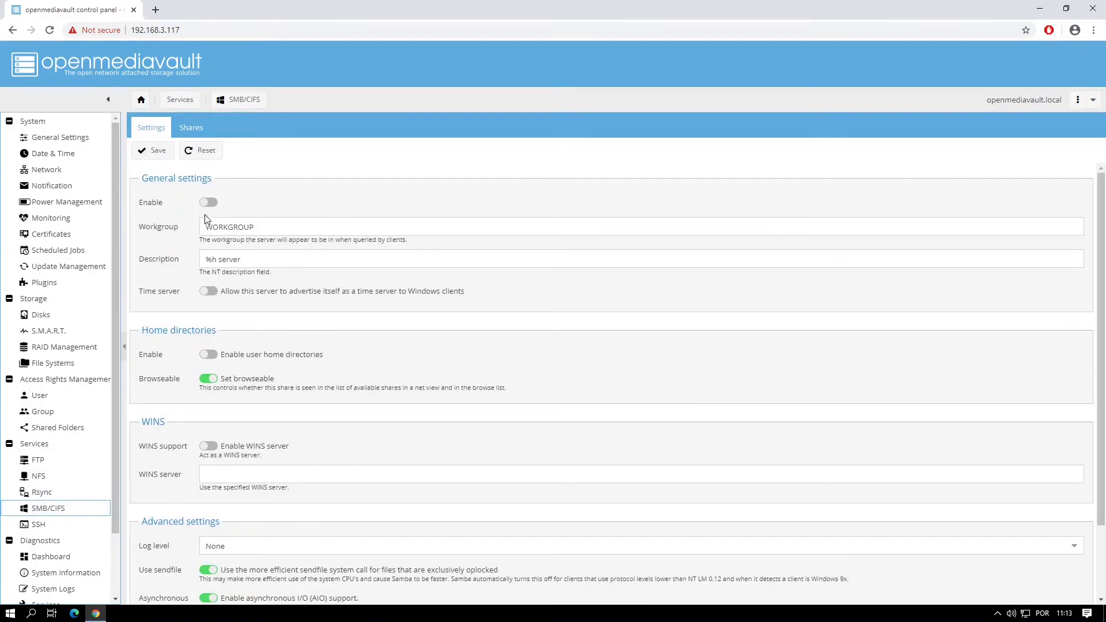
pyautogui.click(209, 203)
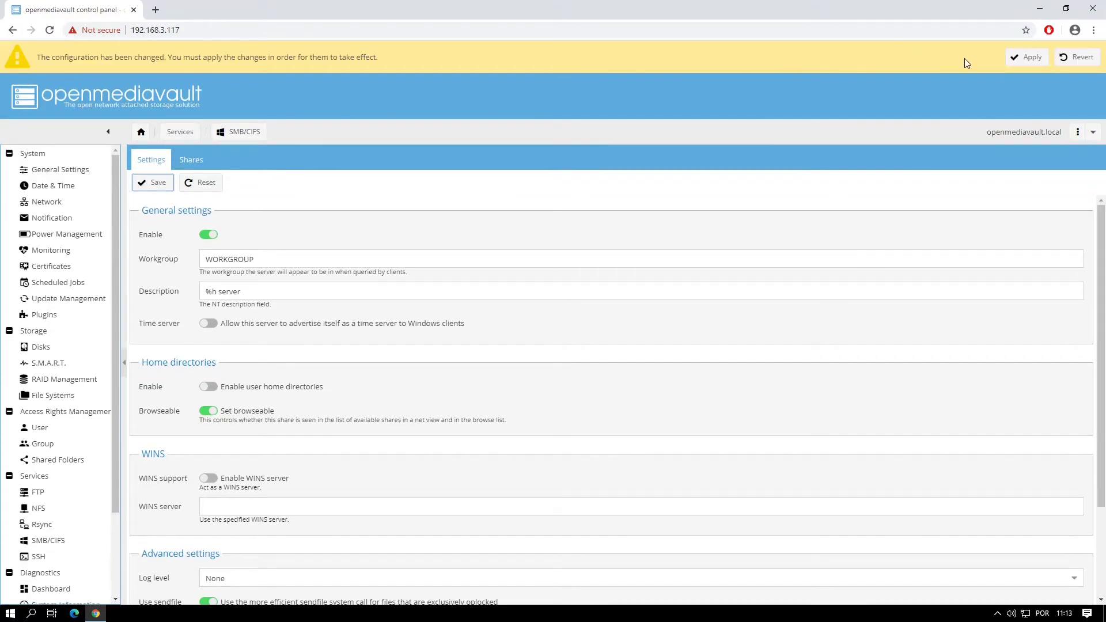
pyautogui.click(1027, 57)
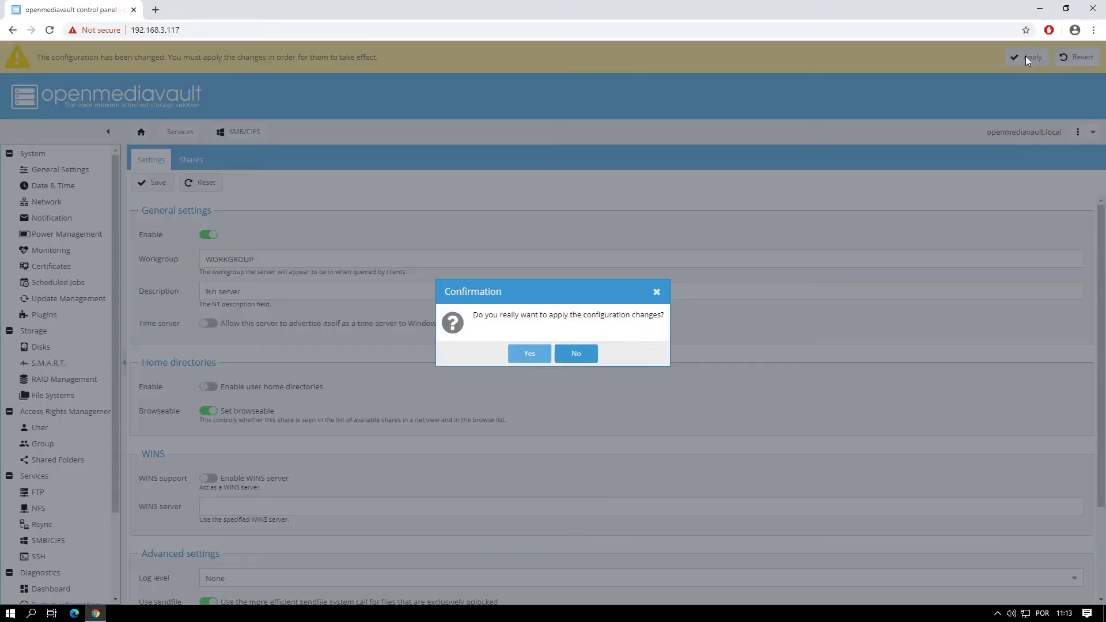
pyautogui.click(535, 351)
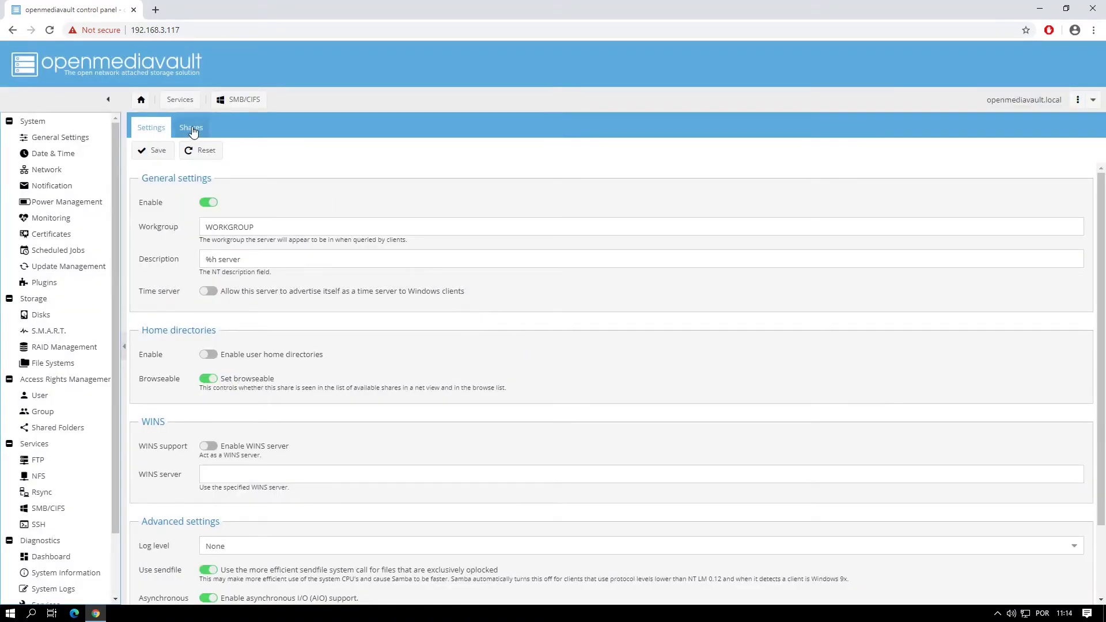
# Step: Add an SMB share for Public [on Mirror, Public/] with guests allowed, then save and apply
pyautogui.click(192, 129)
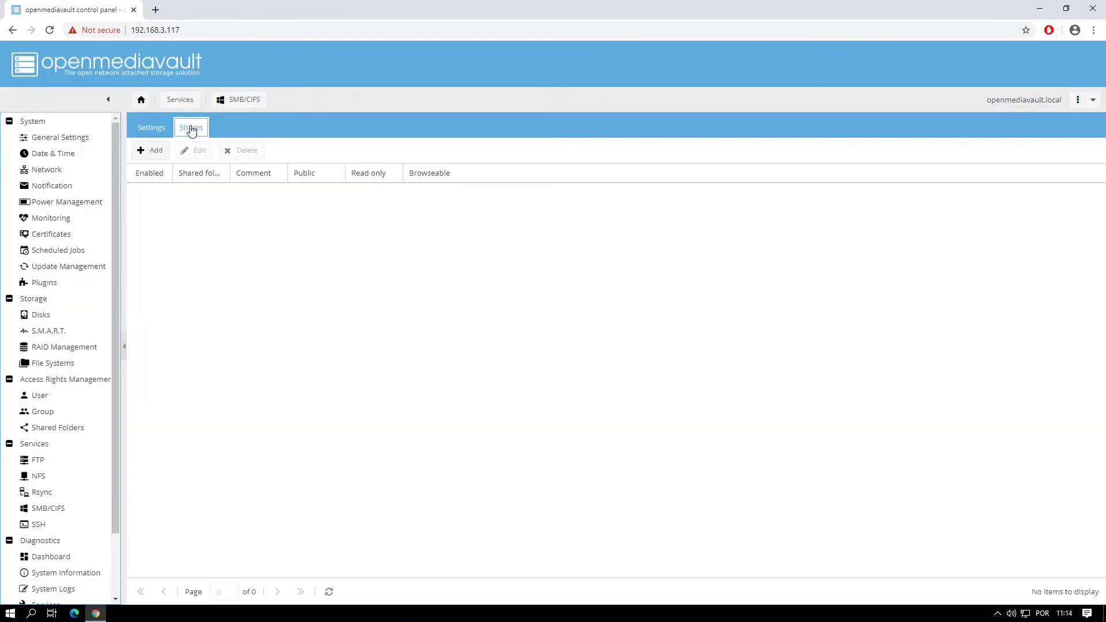
pyautogui.click(156, 151)
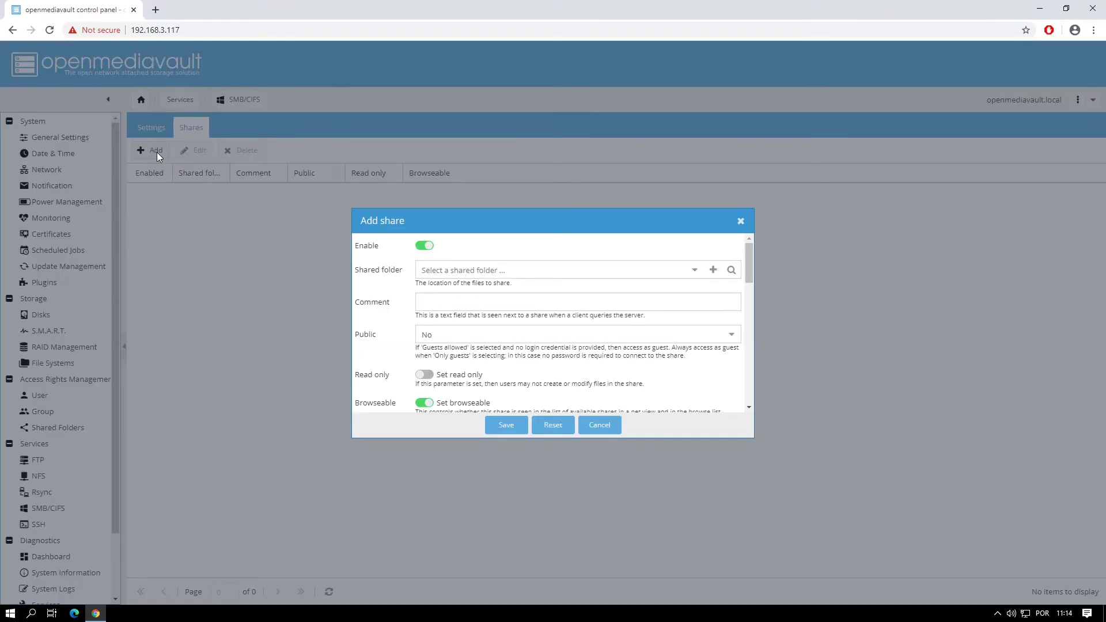
pyautogui.click(695, 271)
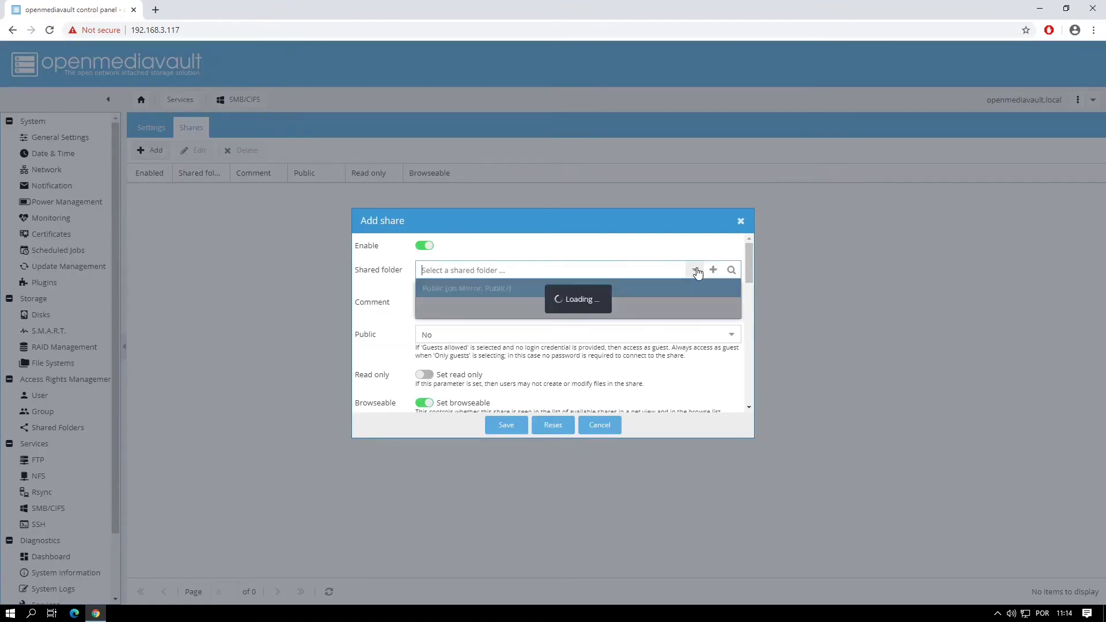
pyautogui.click(519, 290)
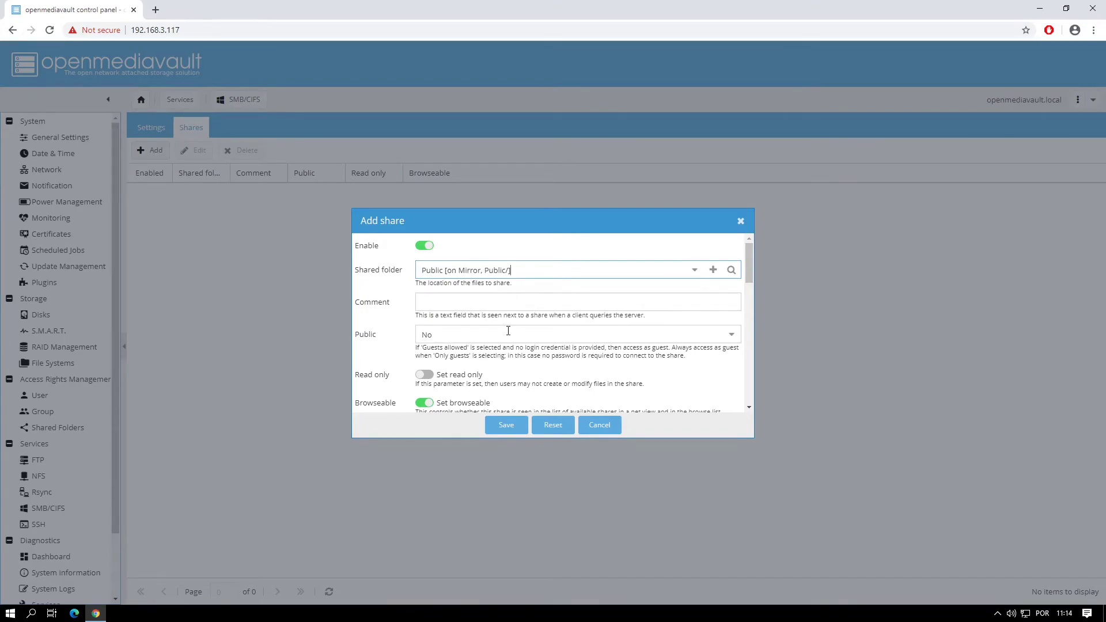
pyautogui.click(731, 335)
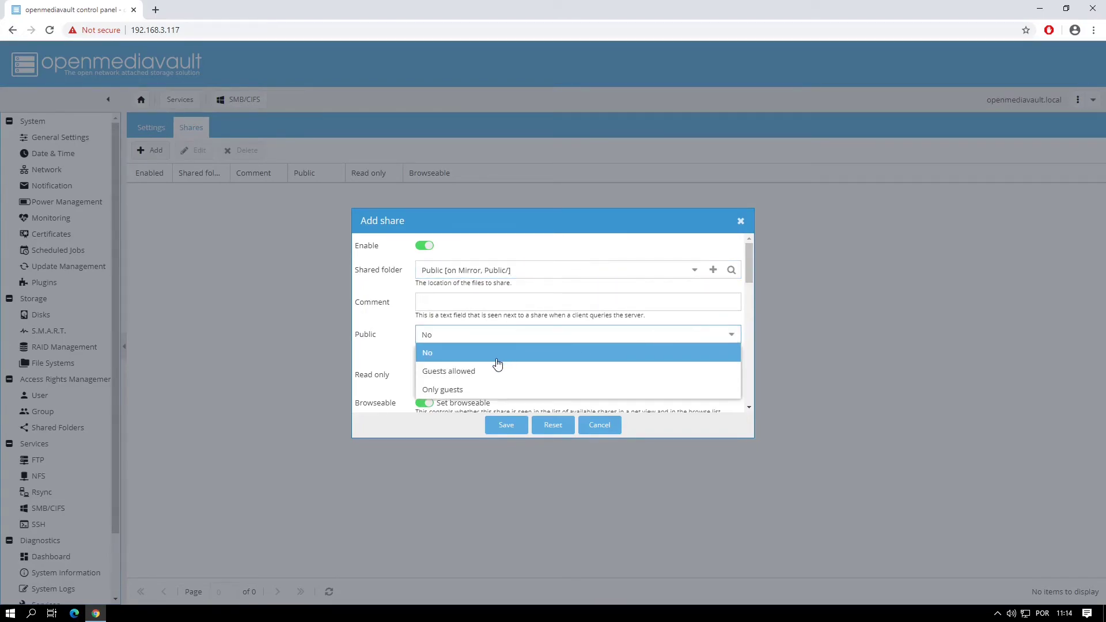
pyautogui.click(453, 374)
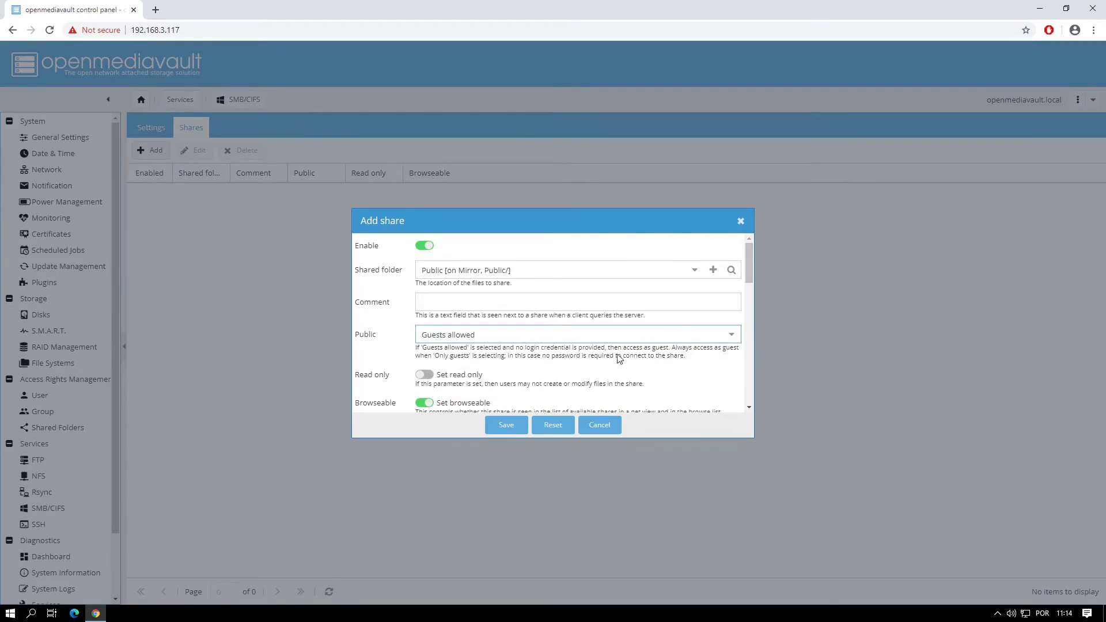
pyautogui.moveTo(748, 274); pyautogui.dragTo(749, 277)
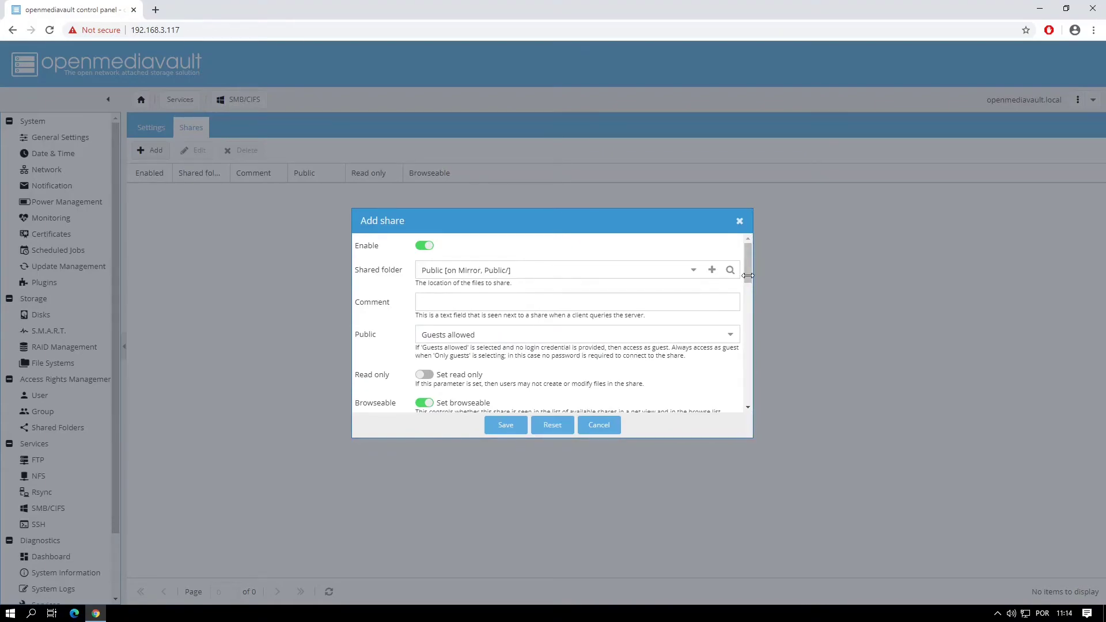
pyautogui.moveTo(748, 276); pyautogui.dragTo(745, 400)
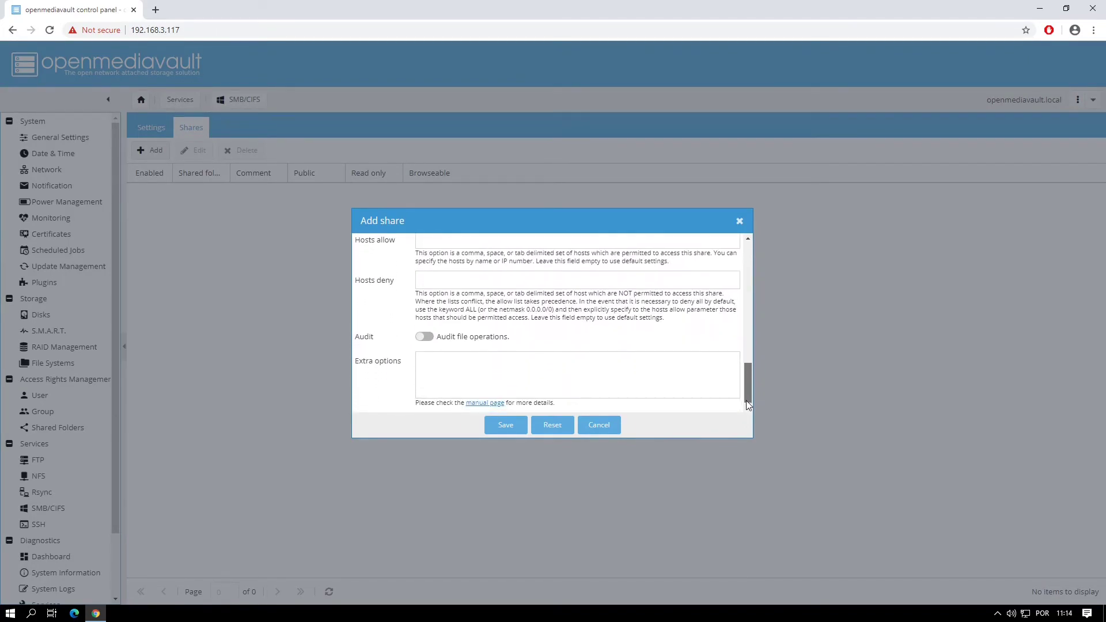
pyautogui.click(499, 424)
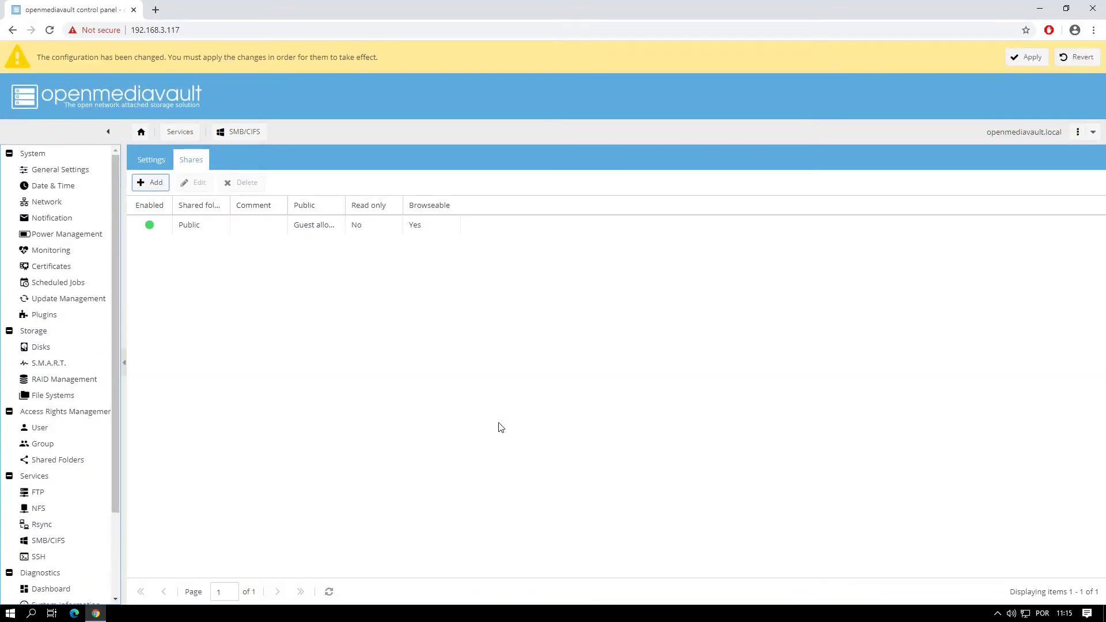
pyautogui.click(1027, 57)
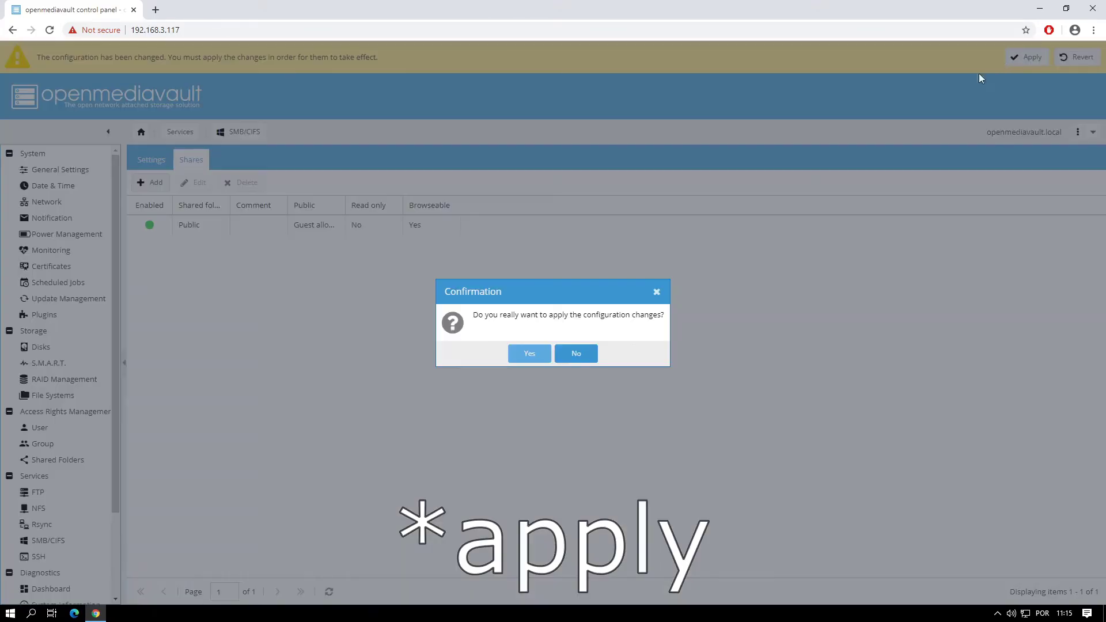
pyautogui.click(529, 353)
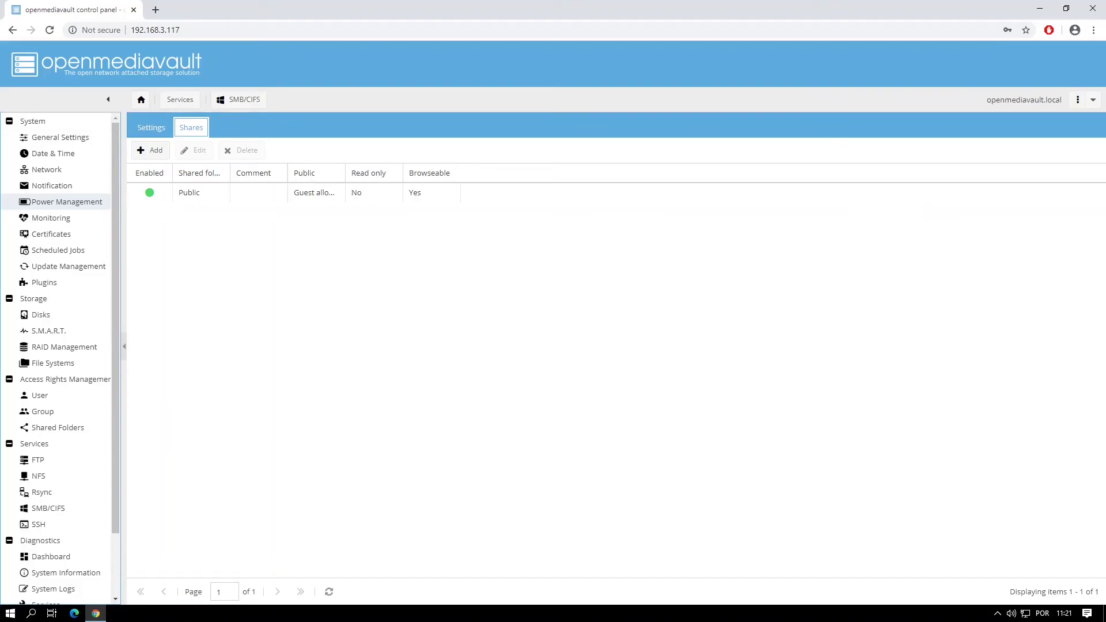
# Step: From the desktop, open \\openmediavault via the Windows Run box to browse the server's shares
pyautogui.press('super+d')
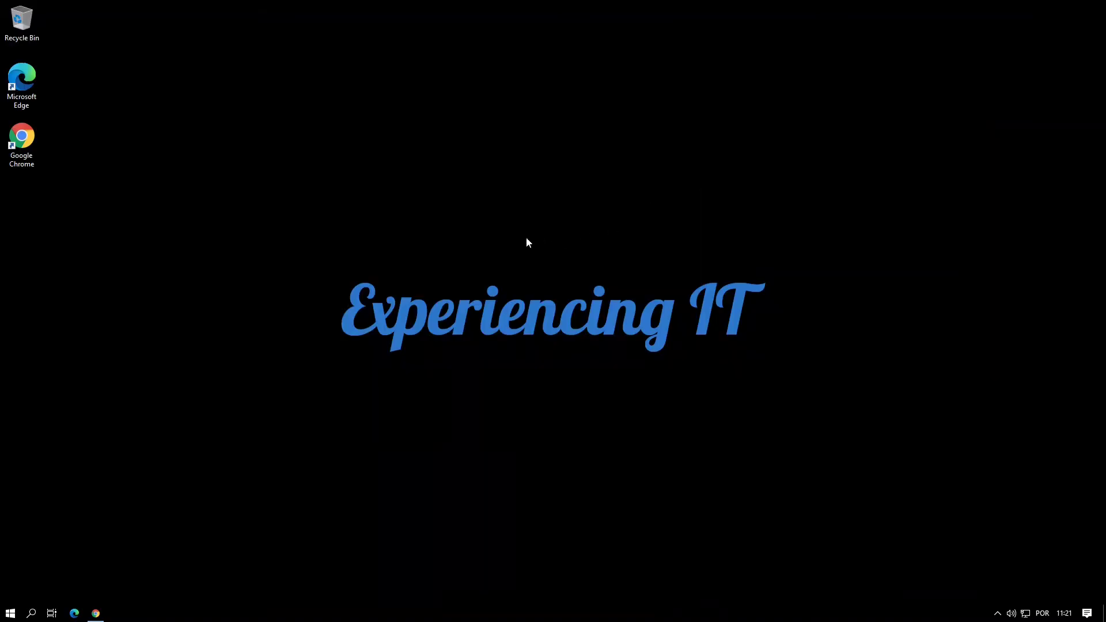
pyautogui.rightClick(12, 614)
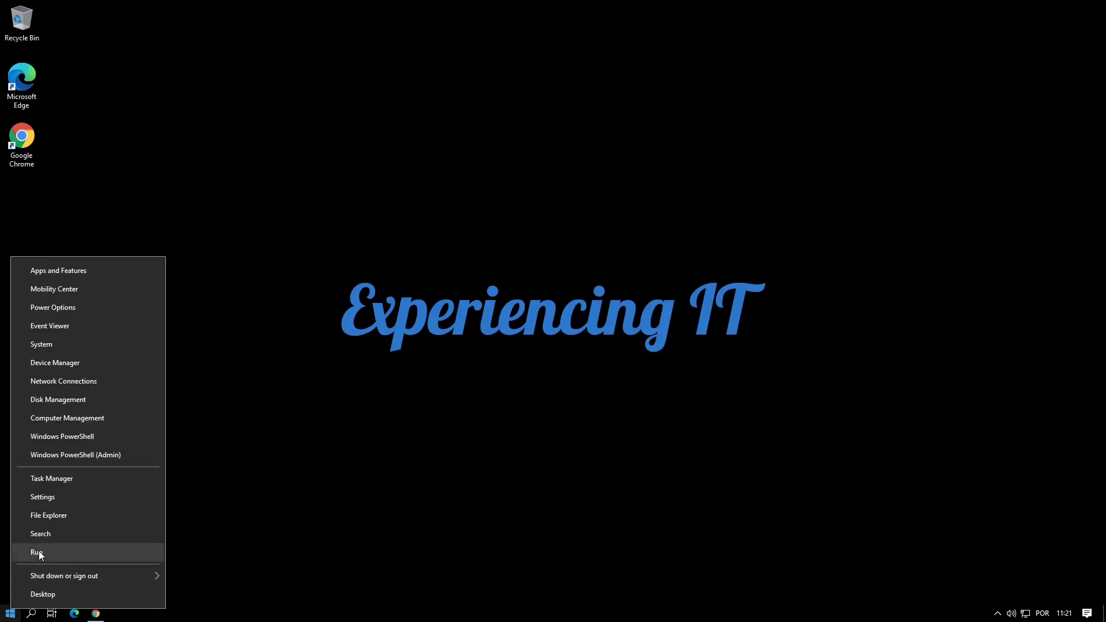
pyautogui.click(39, 551)
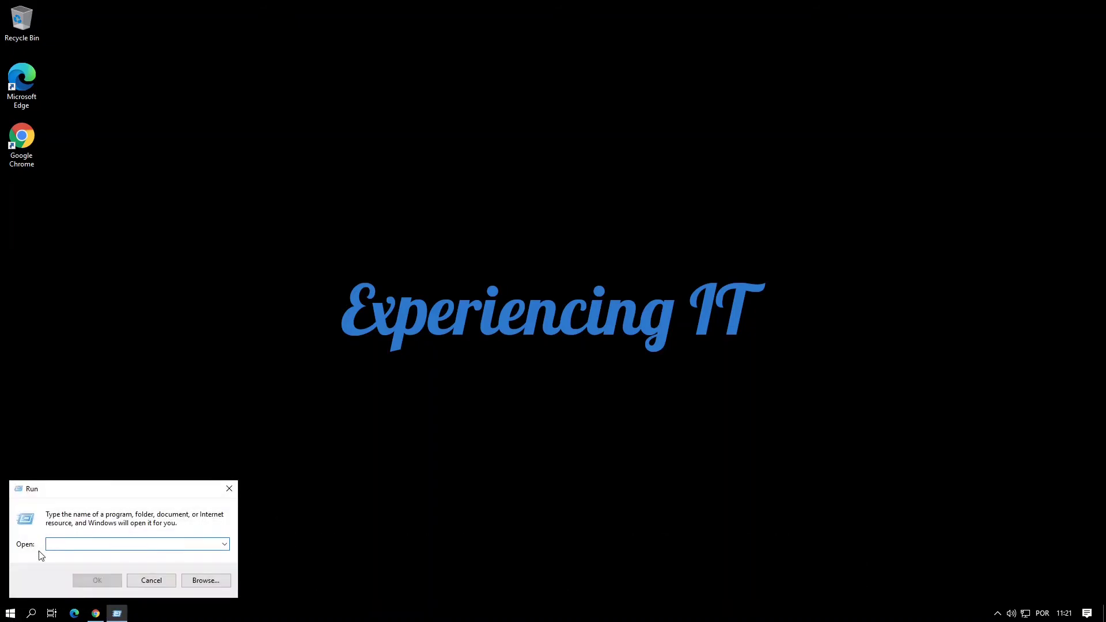
pyautogui.write('\\\\')
pyautogui.write('openme')
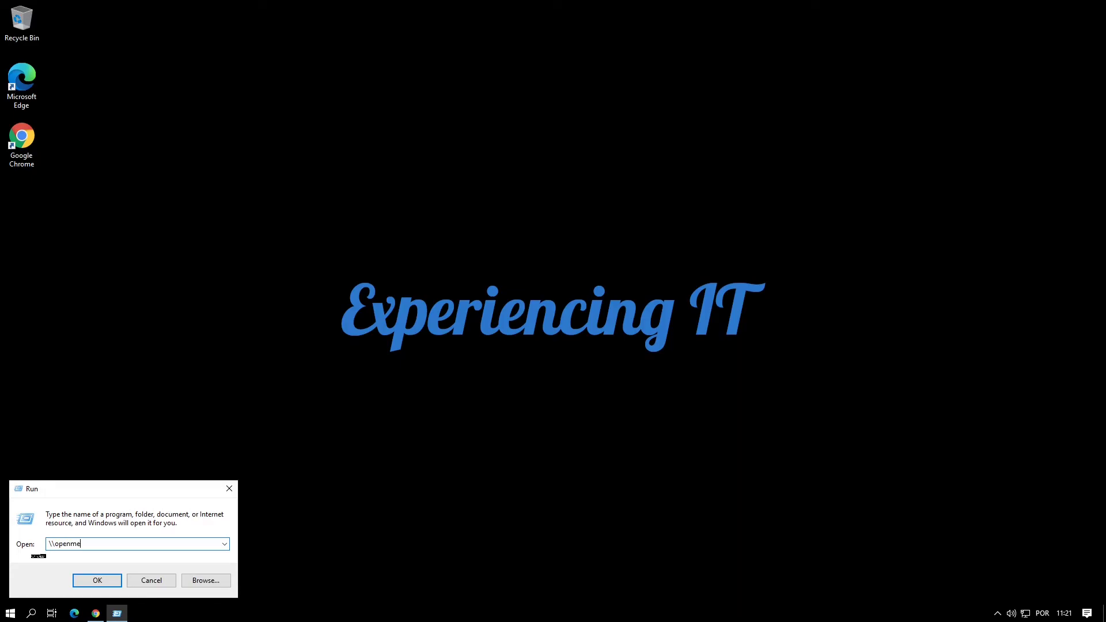
pyautogui.write('diavault')
pyautogui.press('Return')
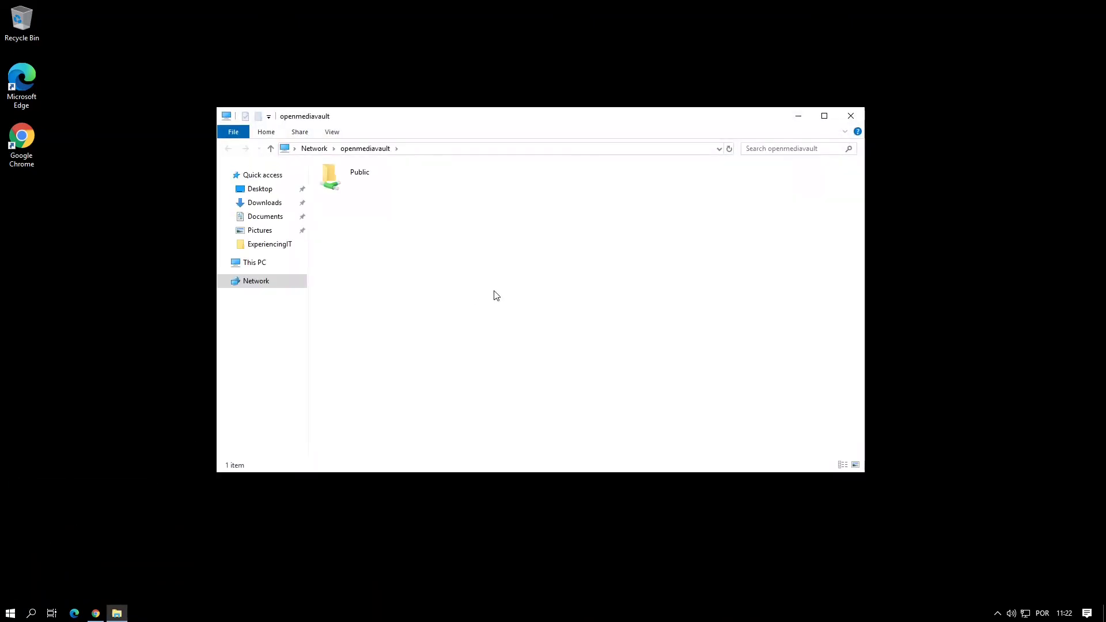
# Step: Inside the Public share, create a New Text Document with the default name
pyautogui.doubleClick(341, 178)
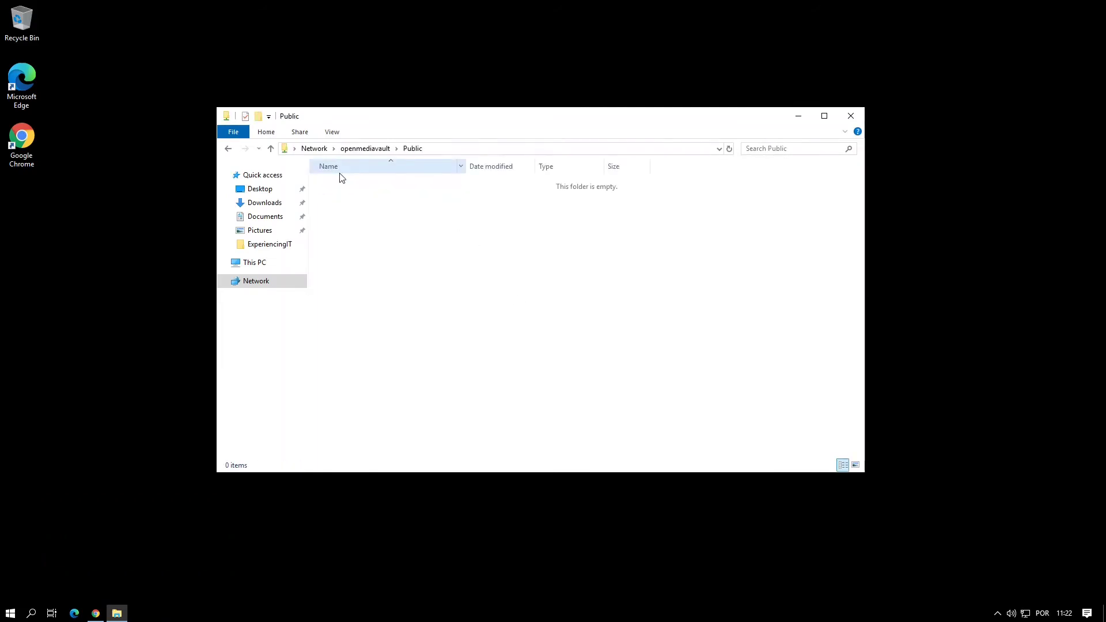
pyautogui.rightClick(375, 245)
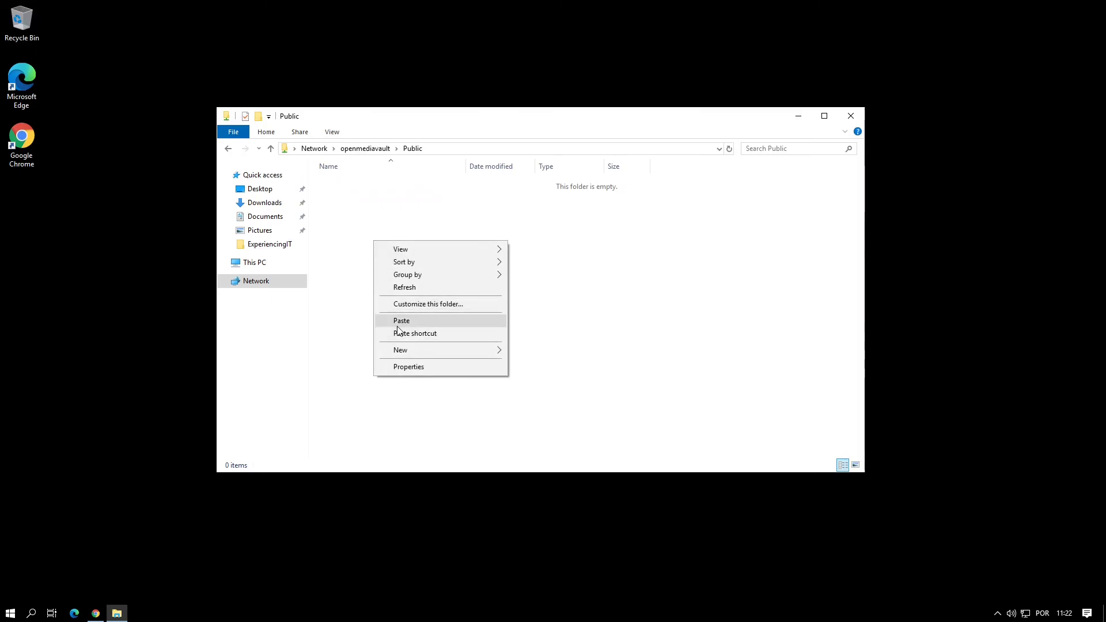
pyautogui.moveTo(452, 356)
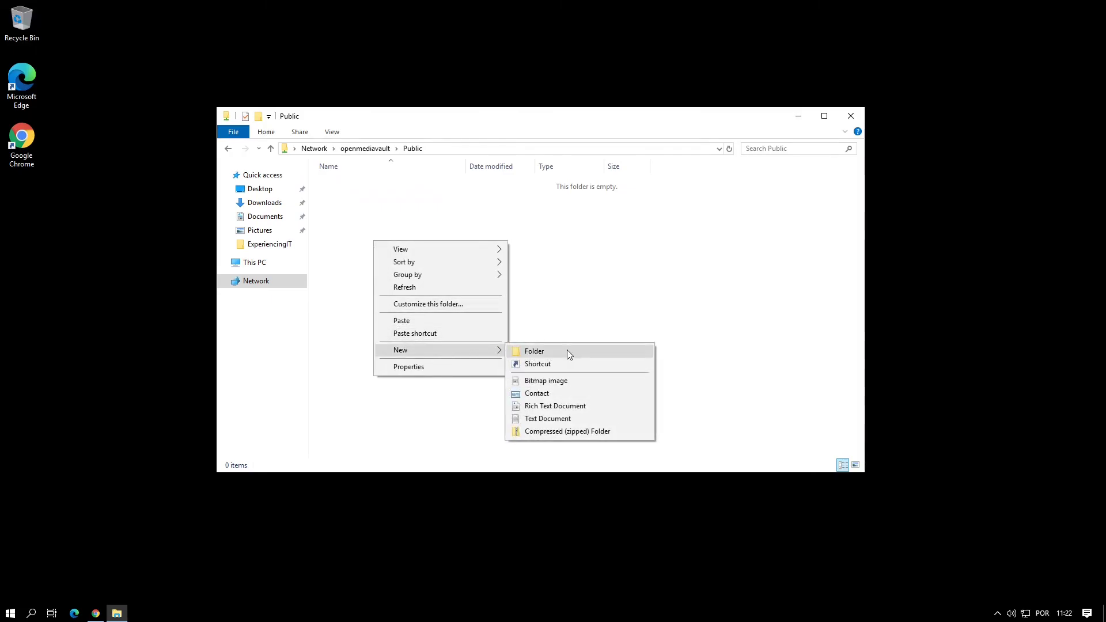
pyautogui.click(558, 419)
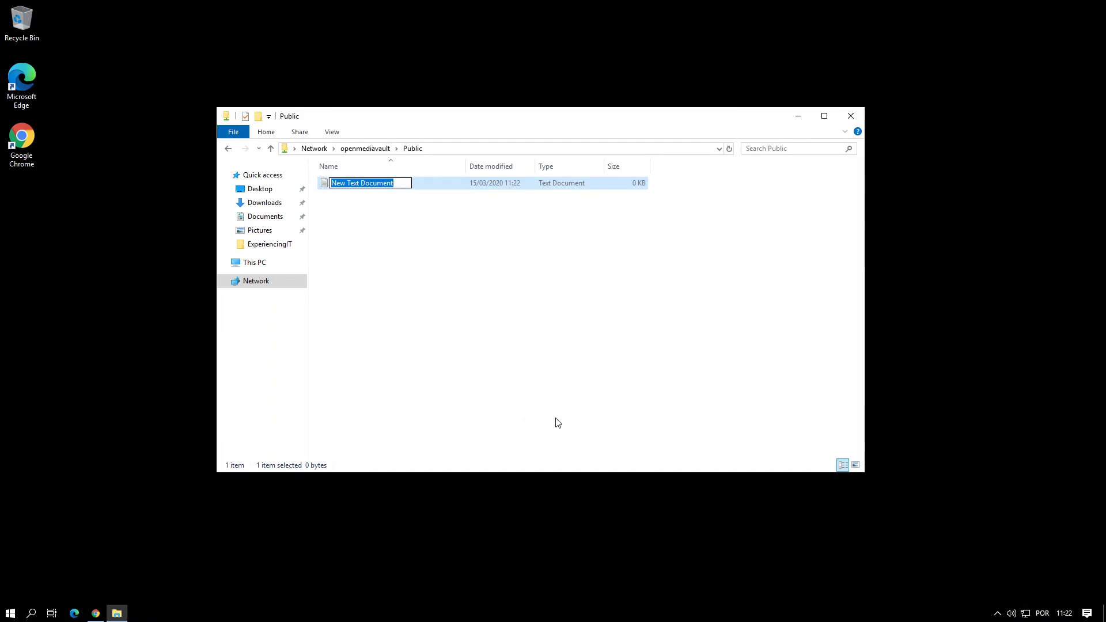
pyautogui.press('Return')
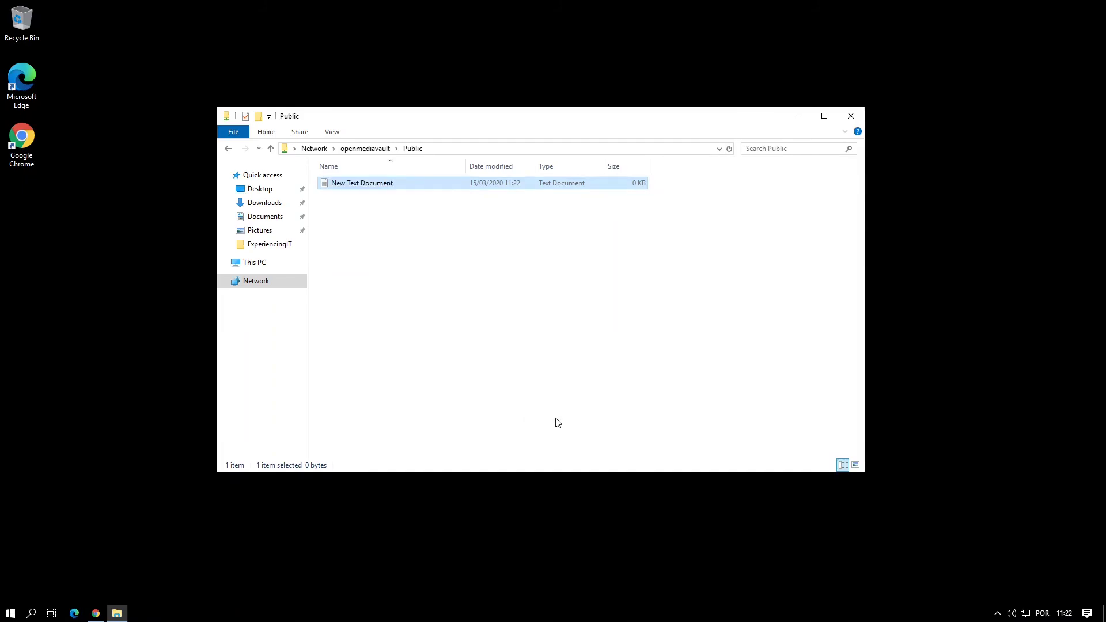
# Step: Write 'dighiosdeghise' into the document in Notepad, save it, and check its 14-byte size
pyautogui.press('Return')
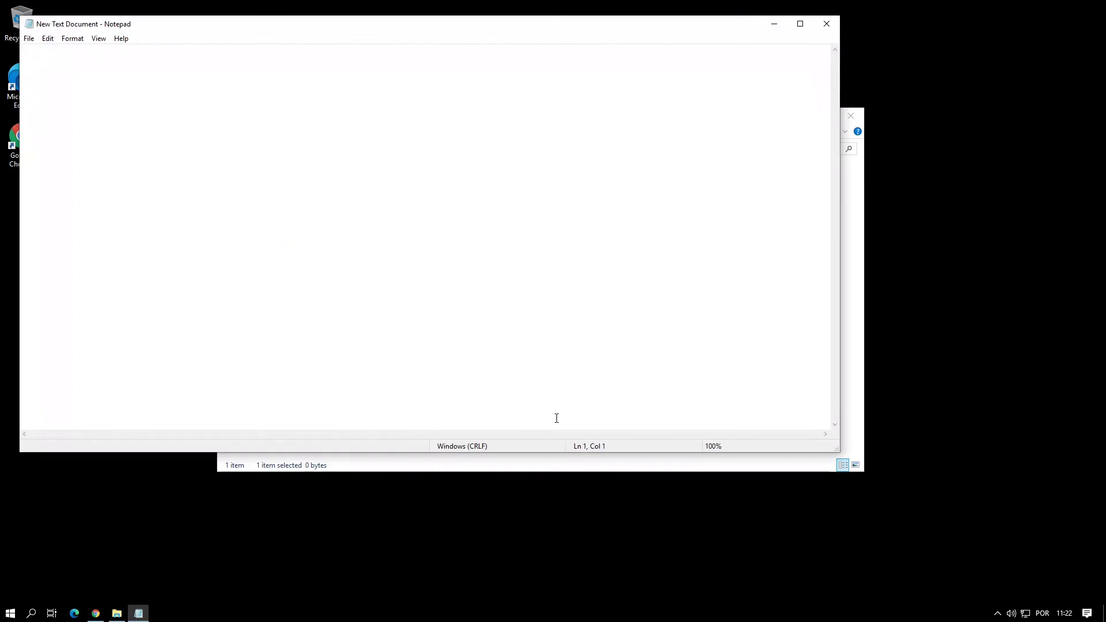
pyautogui.write('dighiosdeghise')
pyautogui.click(826, 24)
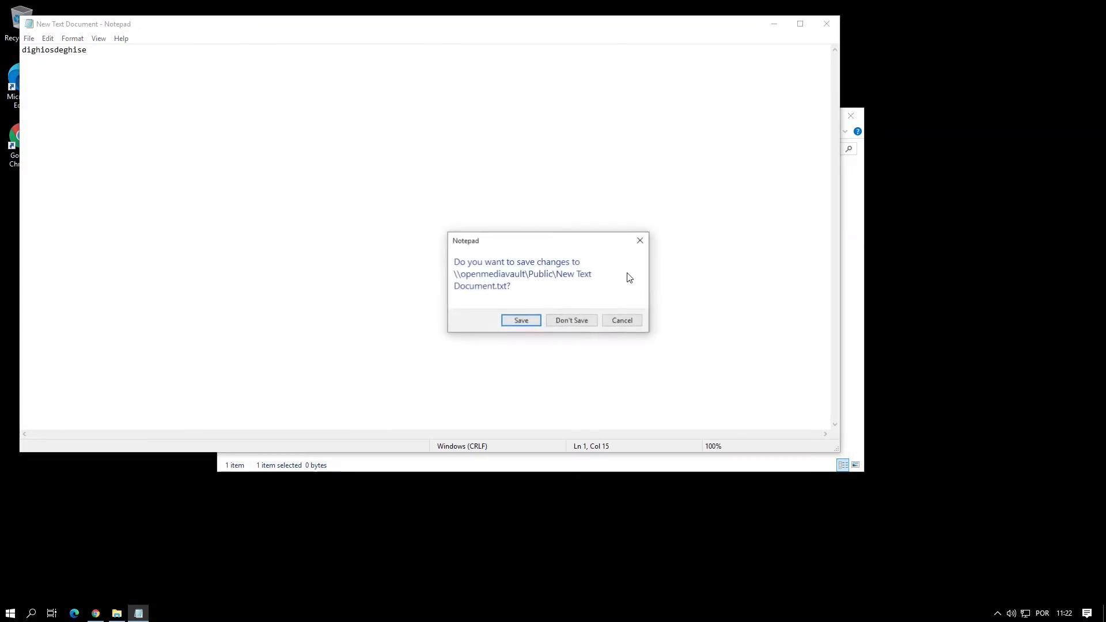
pyautogui.click(532, 321)
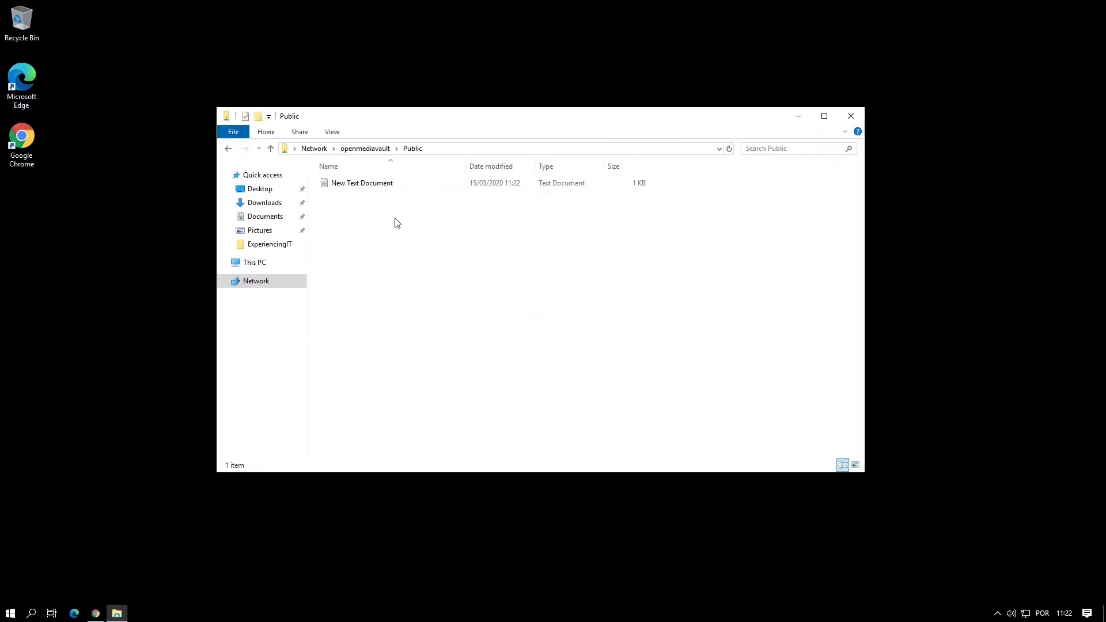
pyautogui.click(386, 187)
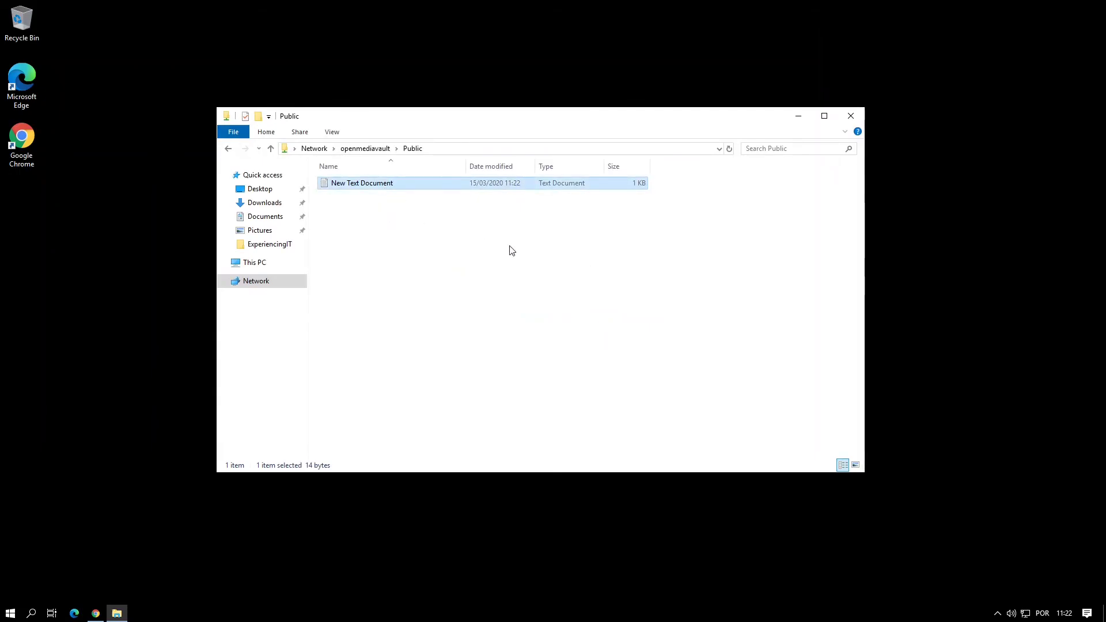
# Step: Close the File Explorer window showing the Public share
pyautogui.click(850, 118)
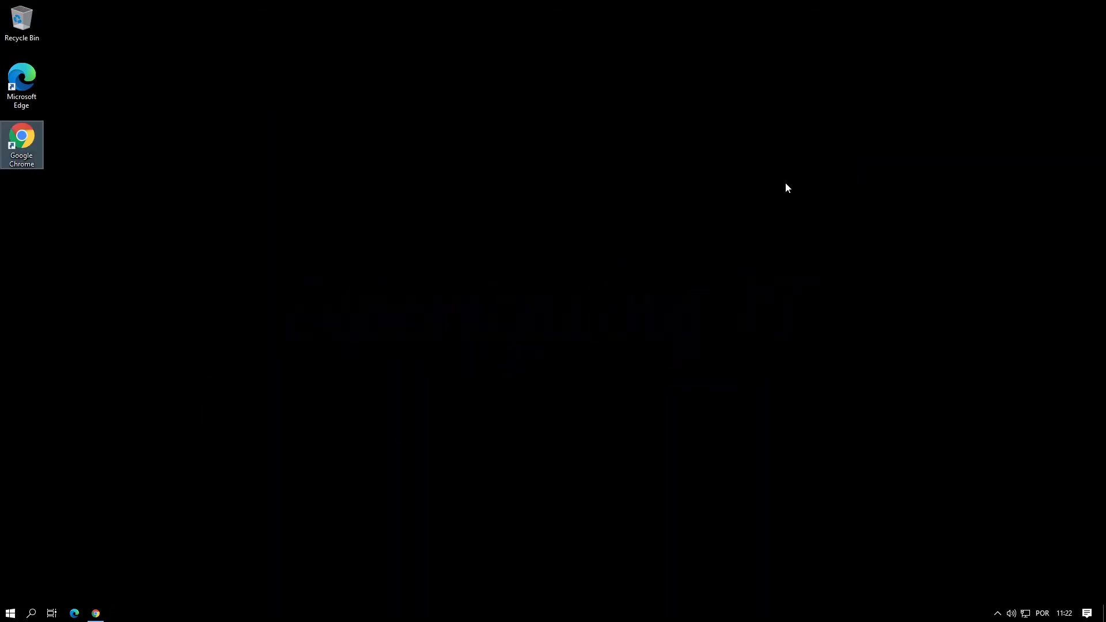